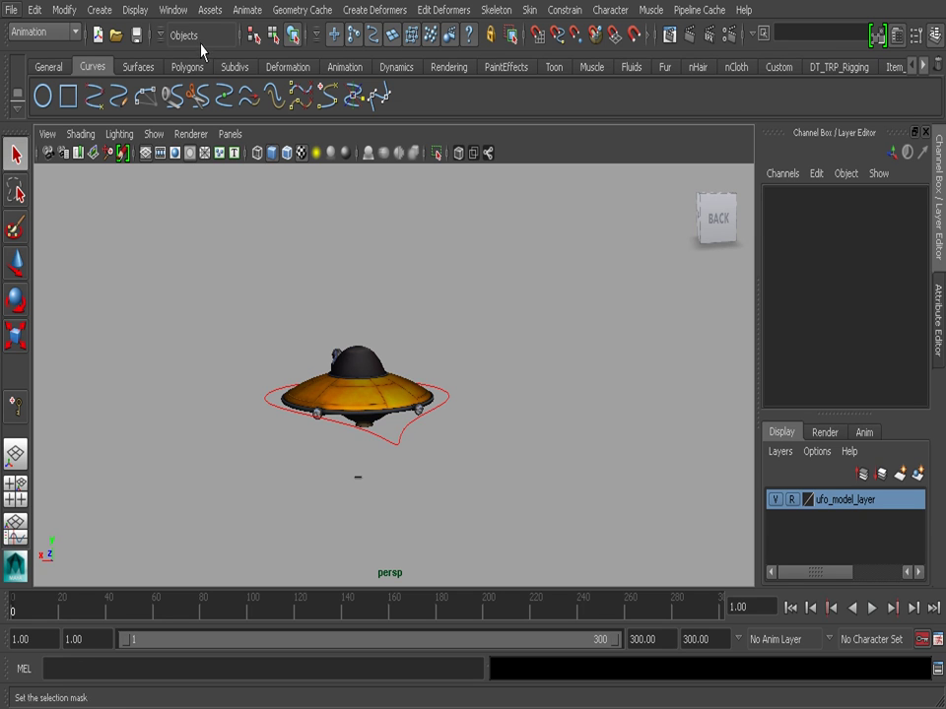
# - Open and close the Expression Editor, then select the anim_ufo01 control and its Translate Y channel
pyautogui.click(176, 11)
pyautogui.moveTo(196, 59)
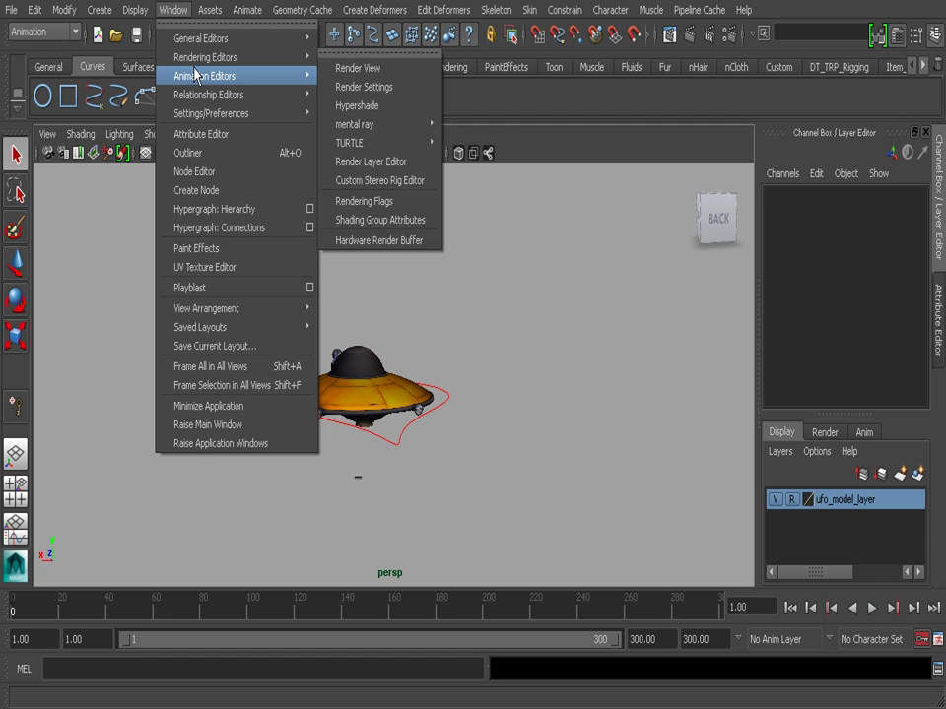
pyautogui.click(365, 201)
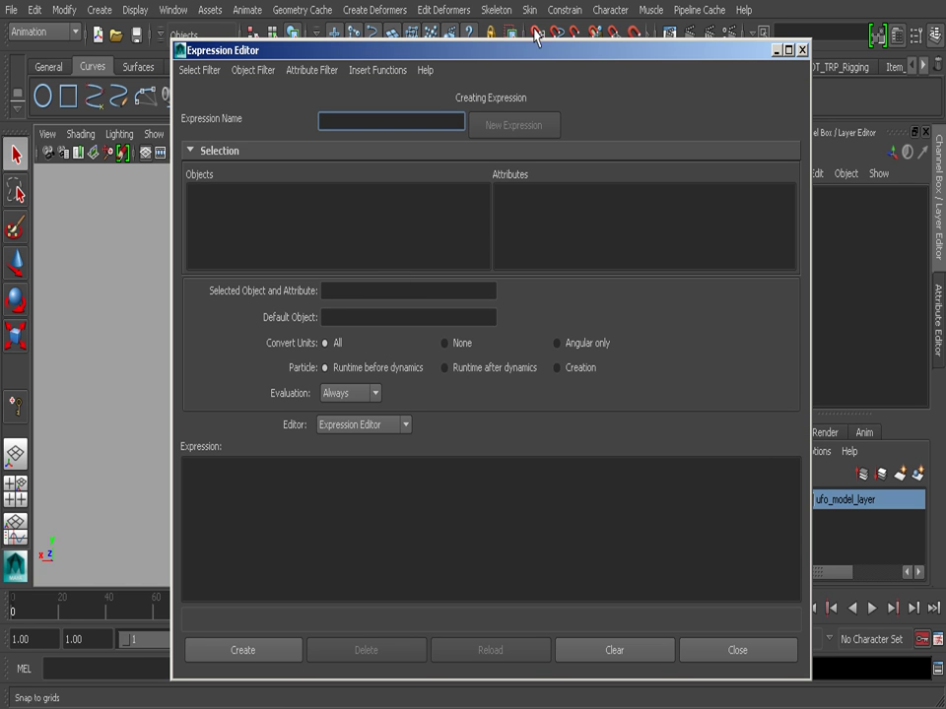
pyautogui.click(802, 49)
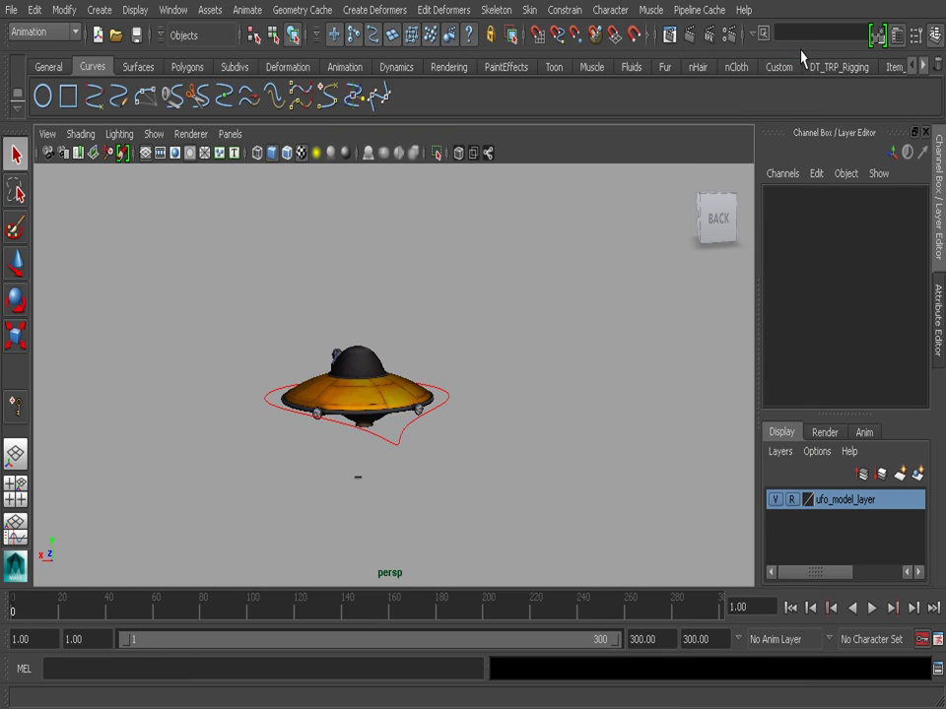
pyautogui.click(446, 398)
pyautogui.click(850, 228)
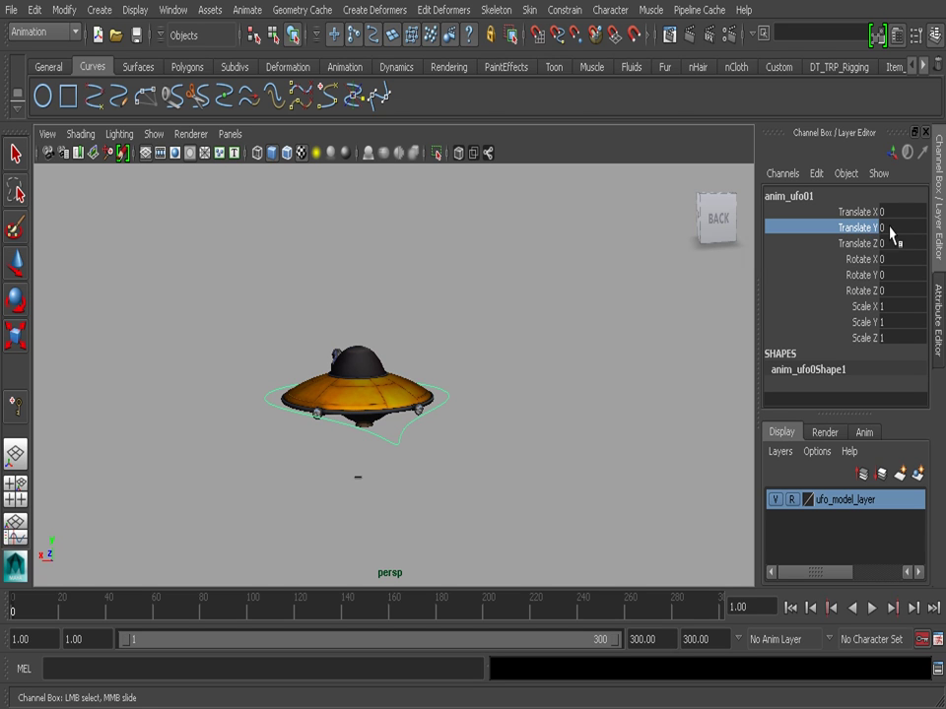
# - Open the Expression Editor for Translate Y, select the anim_ufo01.translateY name, then close it
pyautogui.click(817, 174)
pyautogui.click(837, 193)
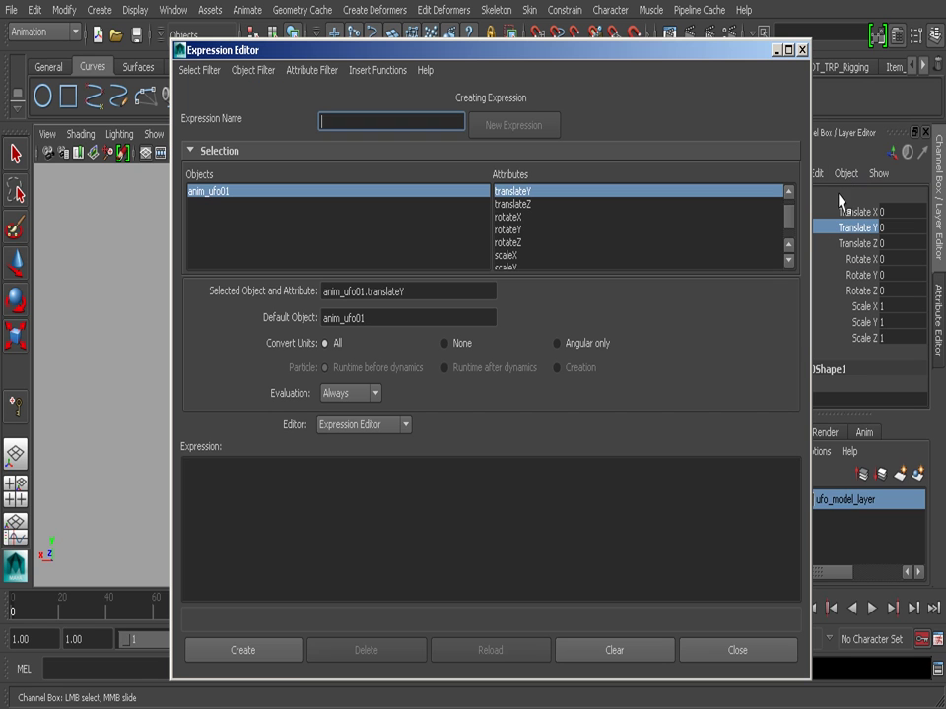
pyautogui.click(422, 290)
pyautogui.moveTo(422, 291); pyautogui.dragTo(304, 286)
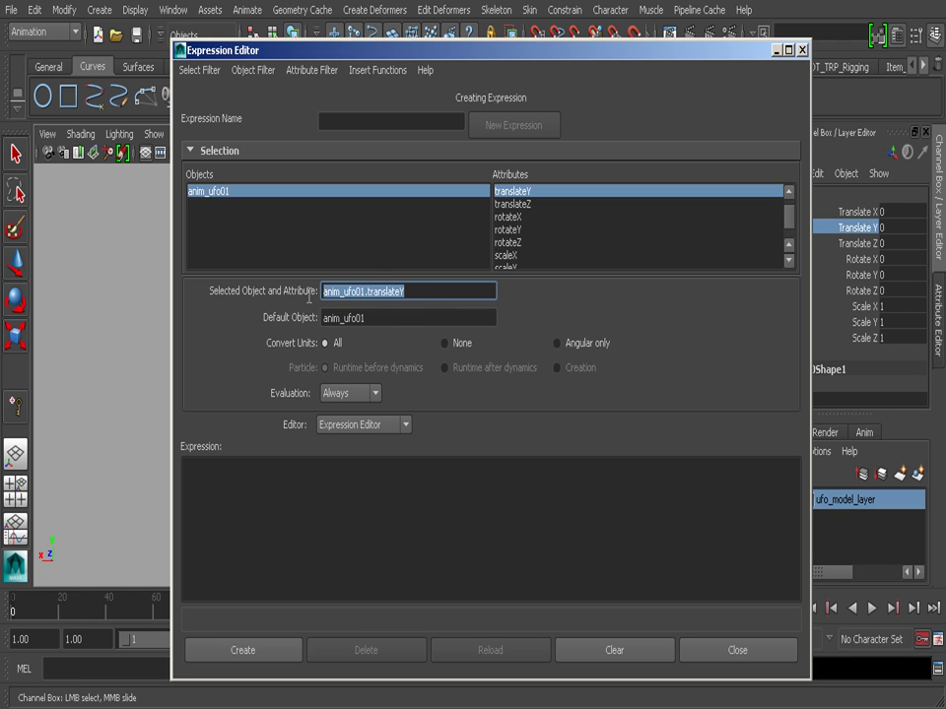
pyautogui.click(409, 290)
pyautogui.moveTo(409, 291); pyautogui.dragTo(311, 285)
pyautogui.click(802, 49)
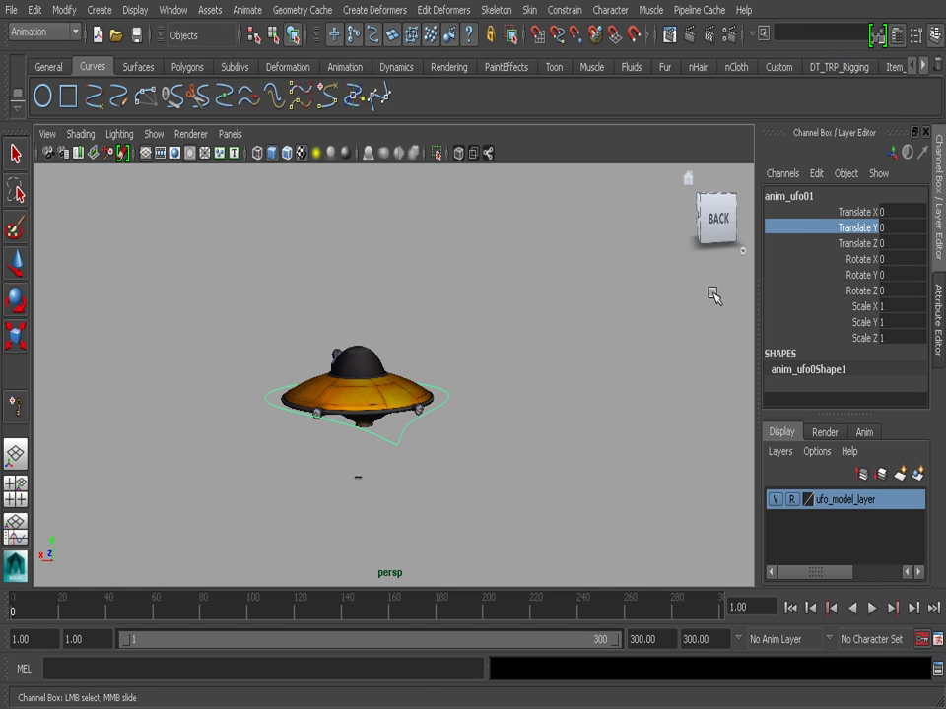
# - Open the Expression Editor on translateY and paste anim_ufo01.translateY into the Expression box
pyautogui.click(173, 9)
pyautogui.moveTo(150, 94)
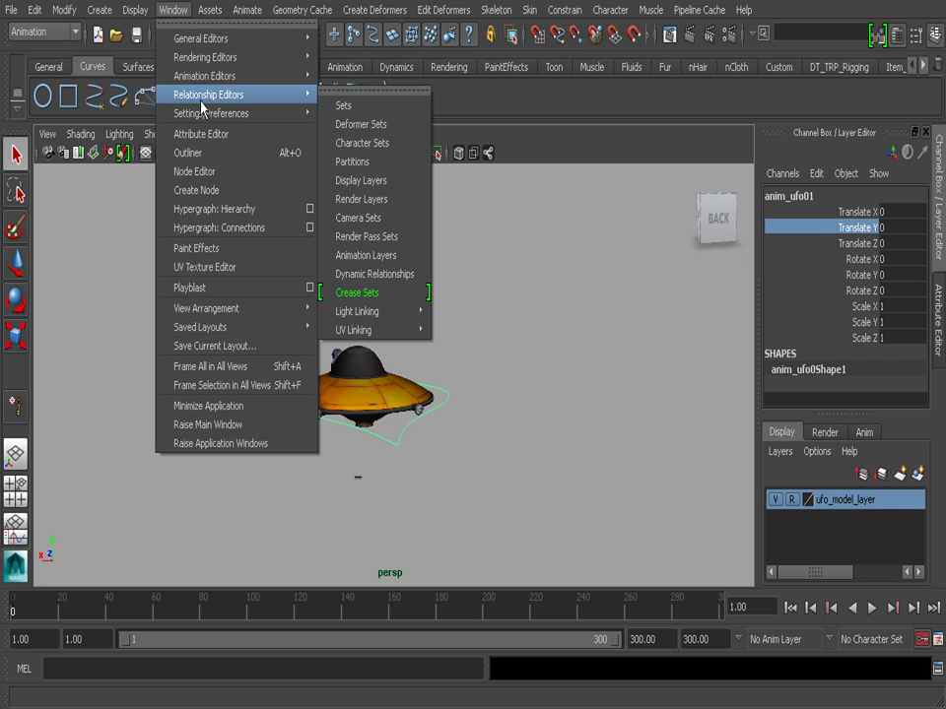
pyautogui.moveTo(243, 77)
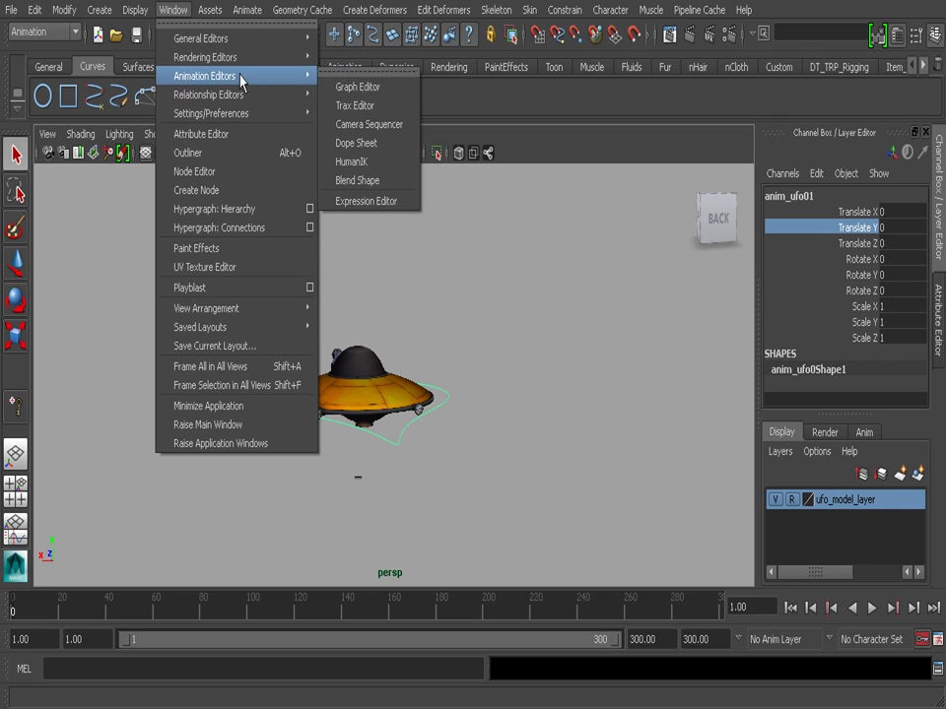
pyautogui.click(363, 202)
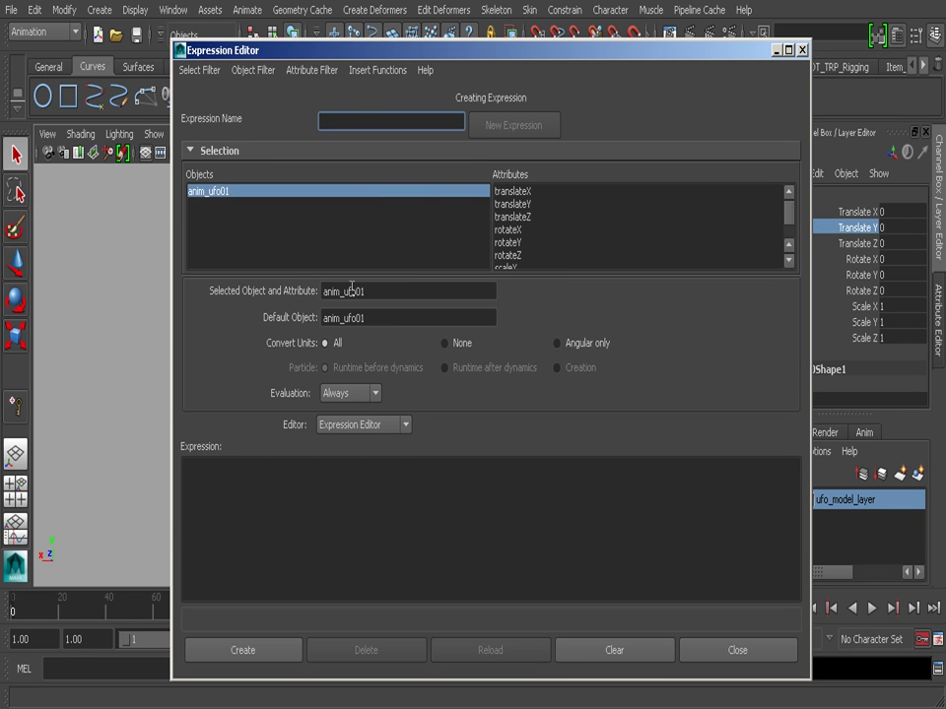
pyautogui.click(556, 205)
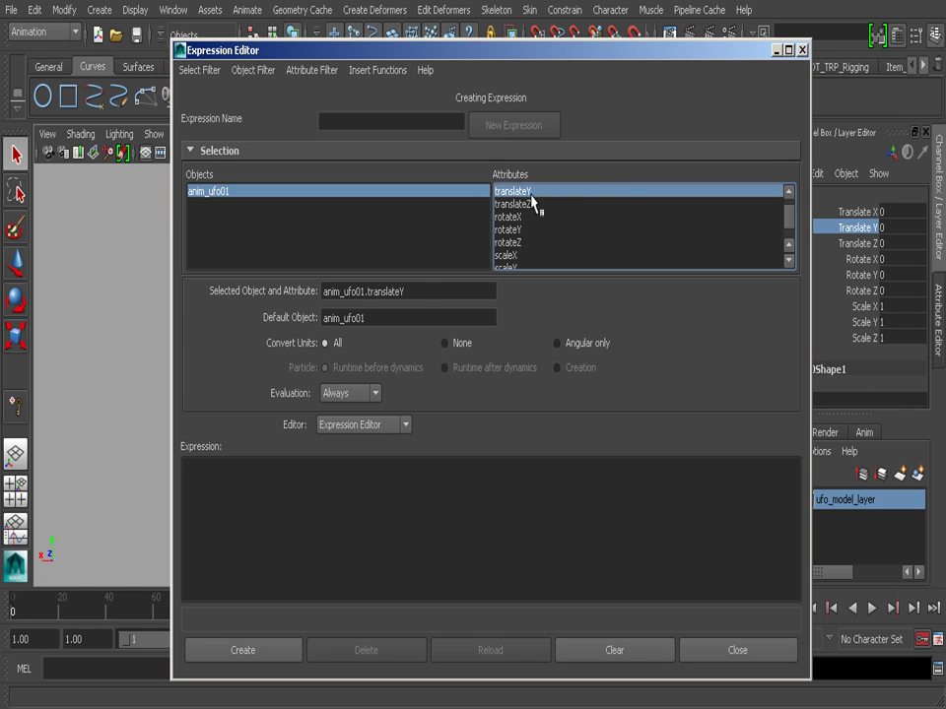
pyautogui.doubleClick(336, 290)
pyautogui.hotkey('ctrl', 'c')
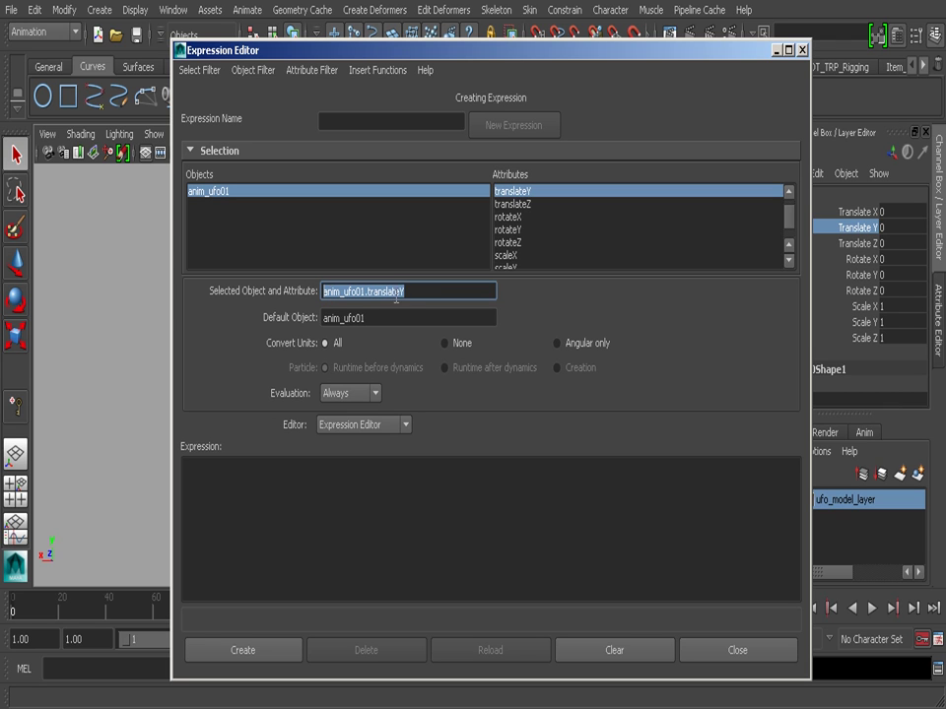
pyautogui.click(293, 502)
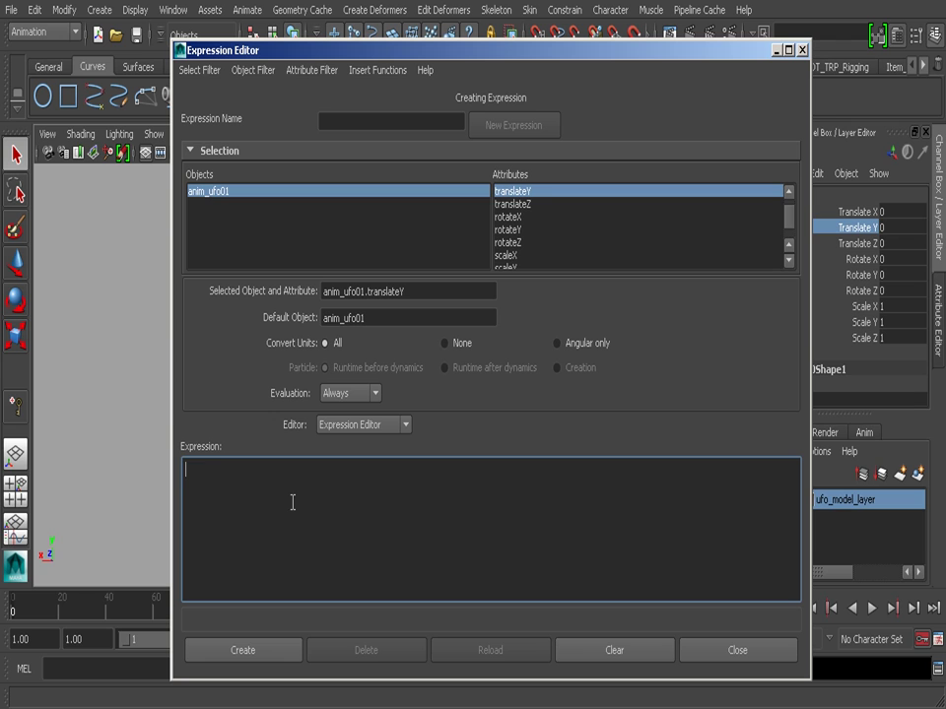
pyautogui.hotkey('ctrl', 'v')
pyautogui.keyDown('ctrl'); pyautogui.scroll(4, 355, 537); pyautogui.keyUp('ctrl')
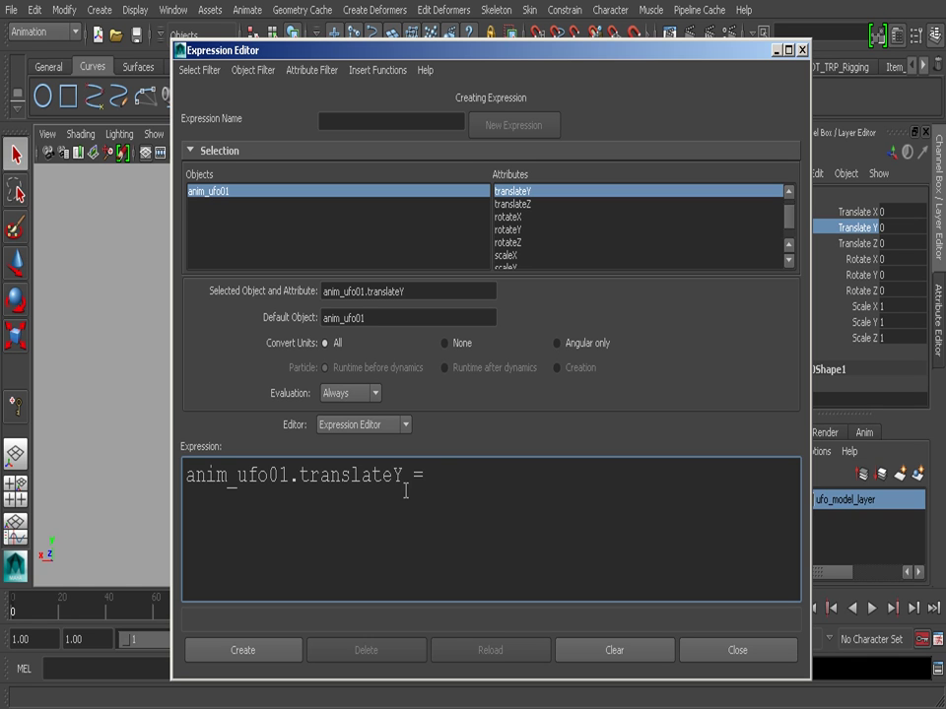
# - Reselect the UFO control, choose translateY, and select the anim_ufo01.translateY name for copying
pyautogui.click(128, 365)
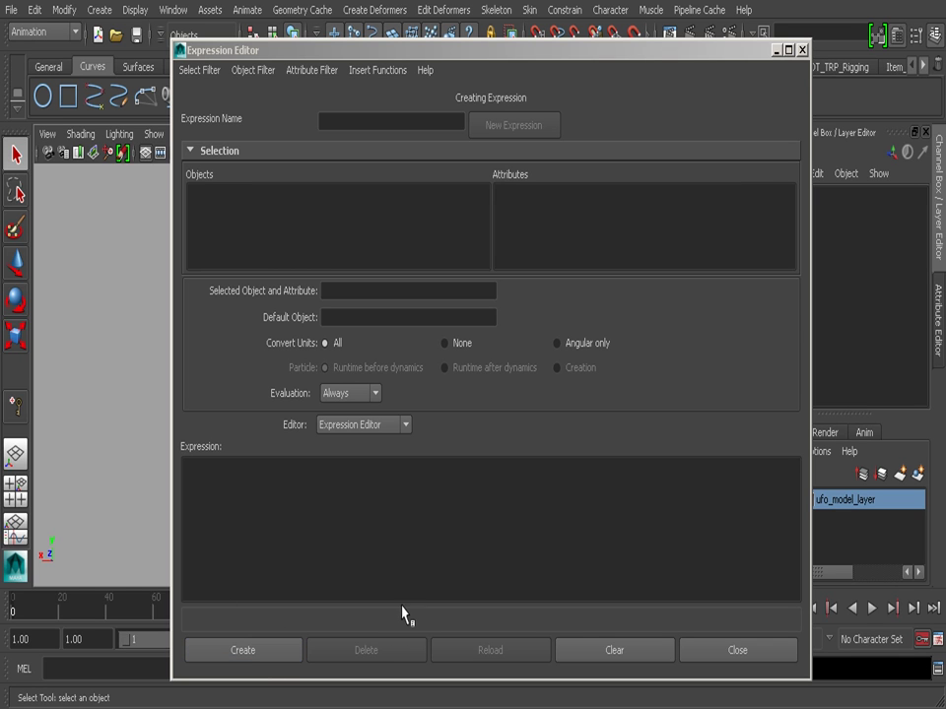
pyautogui.moveTo(522, 57); pyautogui.dragTo(502, 165)
pyautogui.click(448, 397)
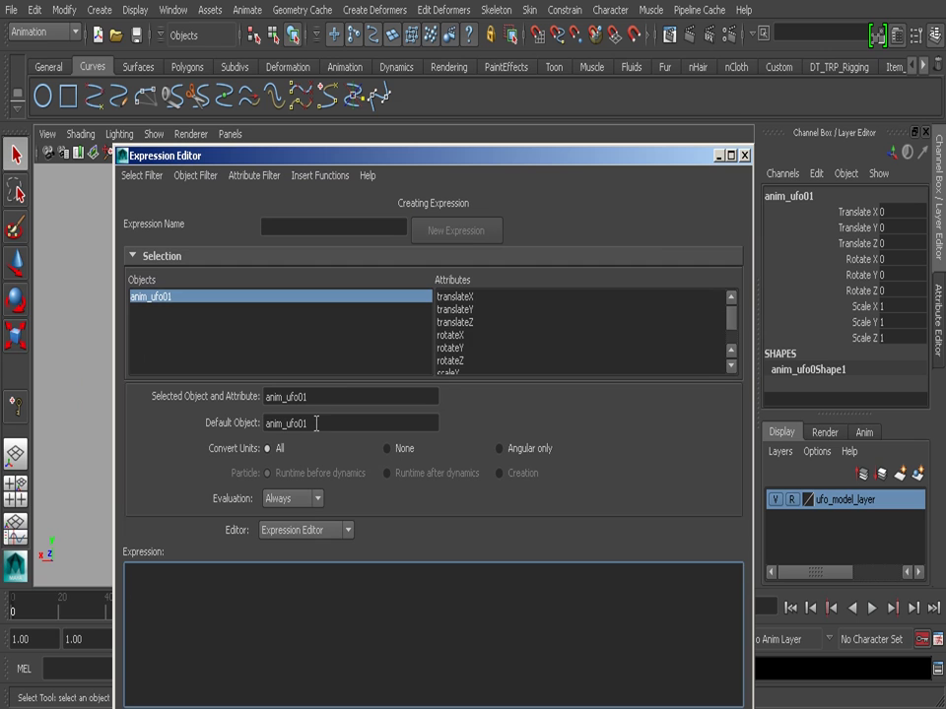
pyautogui.click(459, 311)
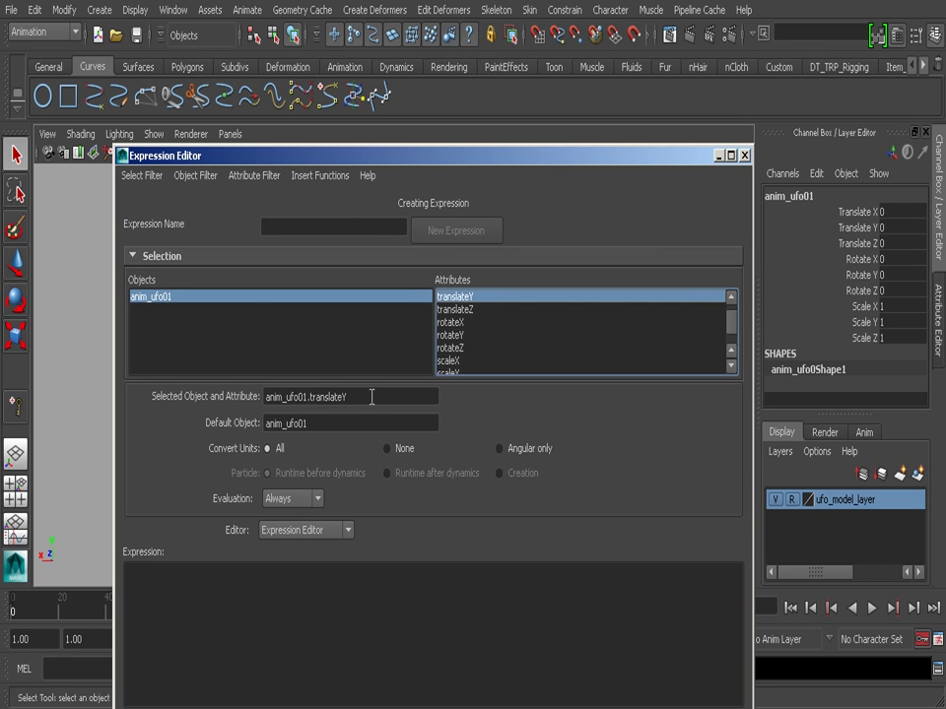
pyautogui.moveTo(357, 398); pyautogui.dragTo(259, 399)
pyautogui.hotkey('ctrl', 'c')
# - Write the comment line //anim_ufo01.translateY in the Expression box
pyautogui.click(194, 625)
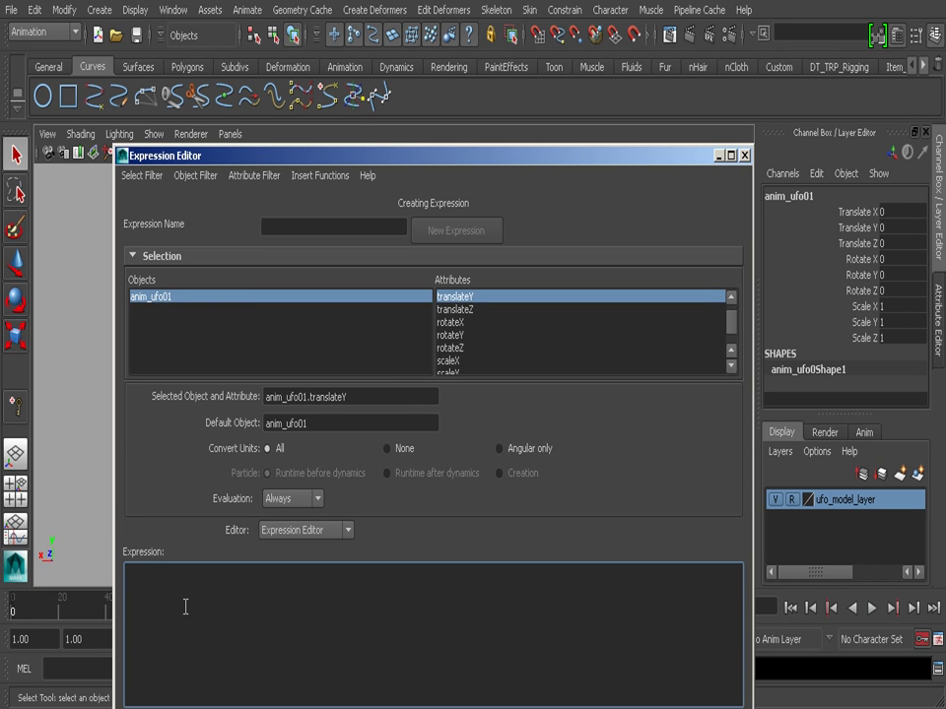
pyautogui.write('//')
pyautogui.doubleClick(173, 586)
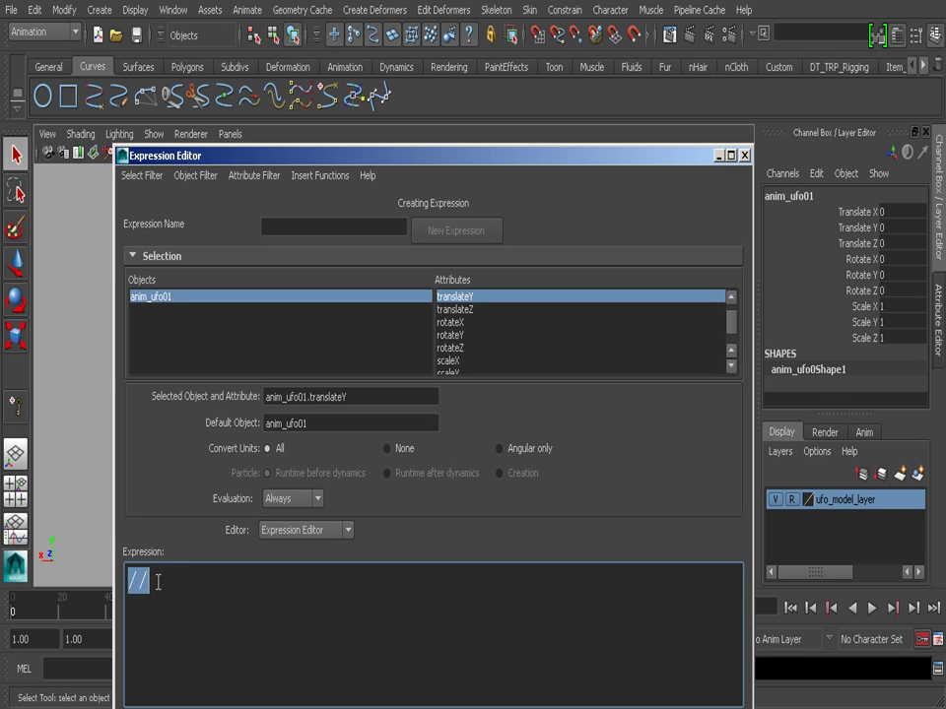
pyautogui.click(151, 580)
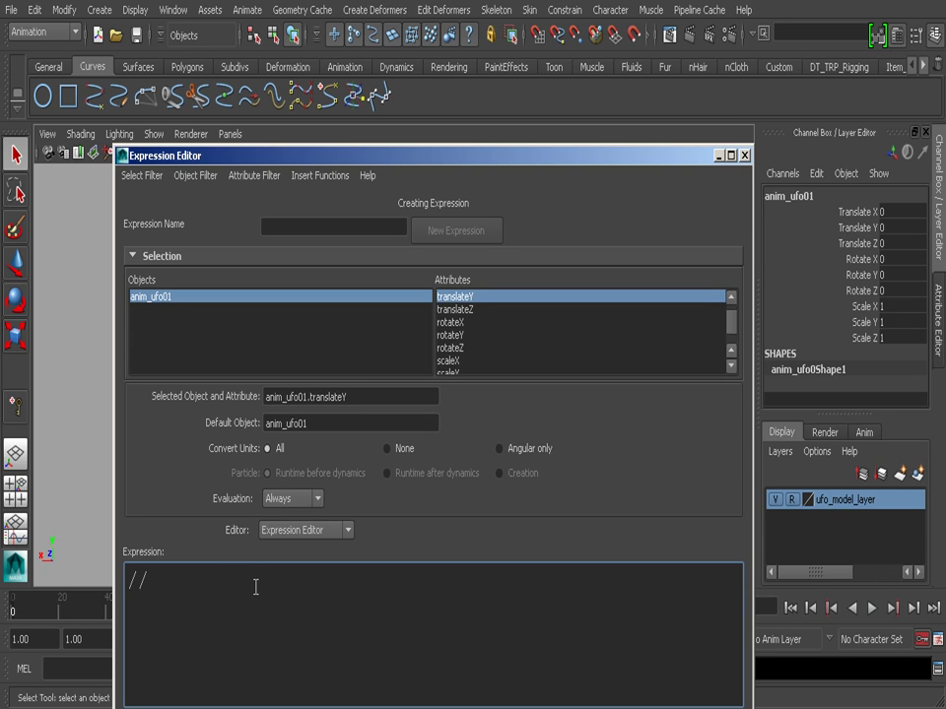
pyautogui.hotkey('ctrl', 'v')
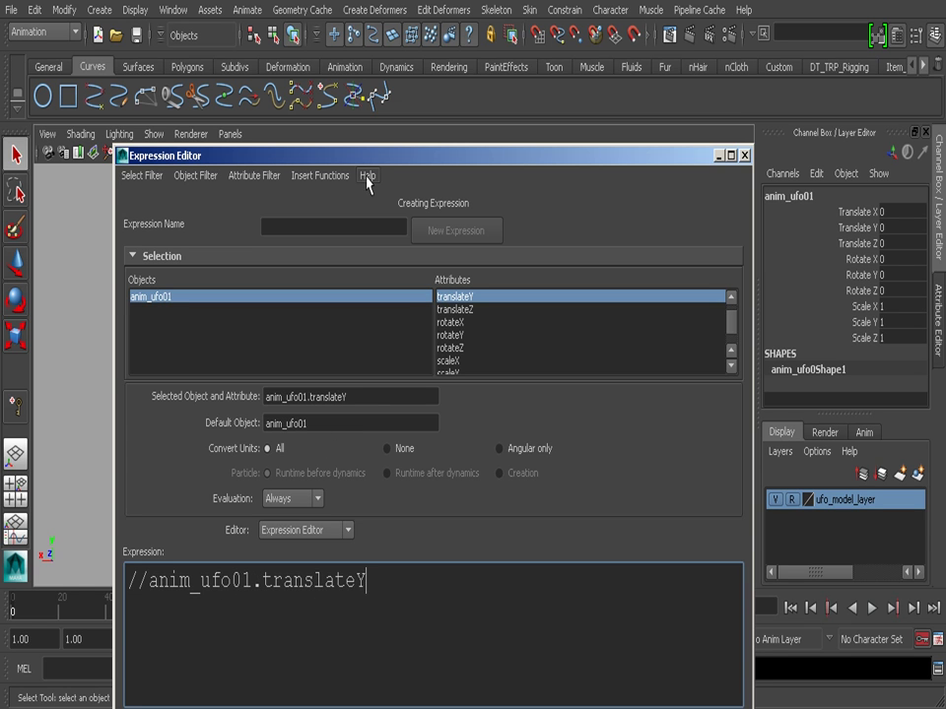
pyautogui.moveTo(366, 154); pyautogui.dragTo(382, 19)
# - Create the expression, list expressions by name, and rename expression1 to auto_idle_expr
pyautogui.click(202, 620)
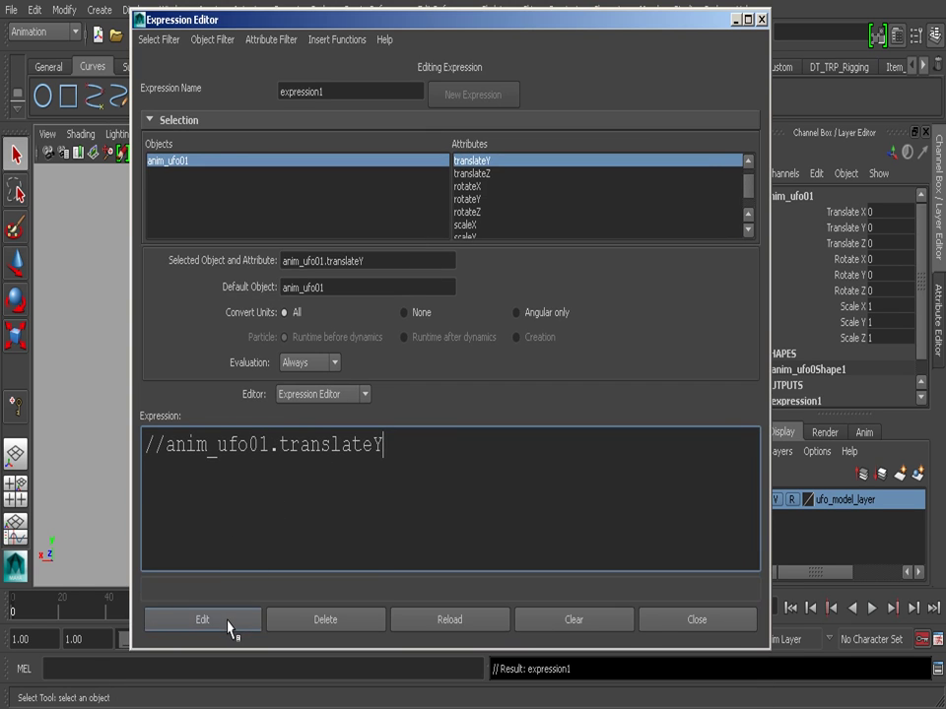
pyautogui.click(156, 40)
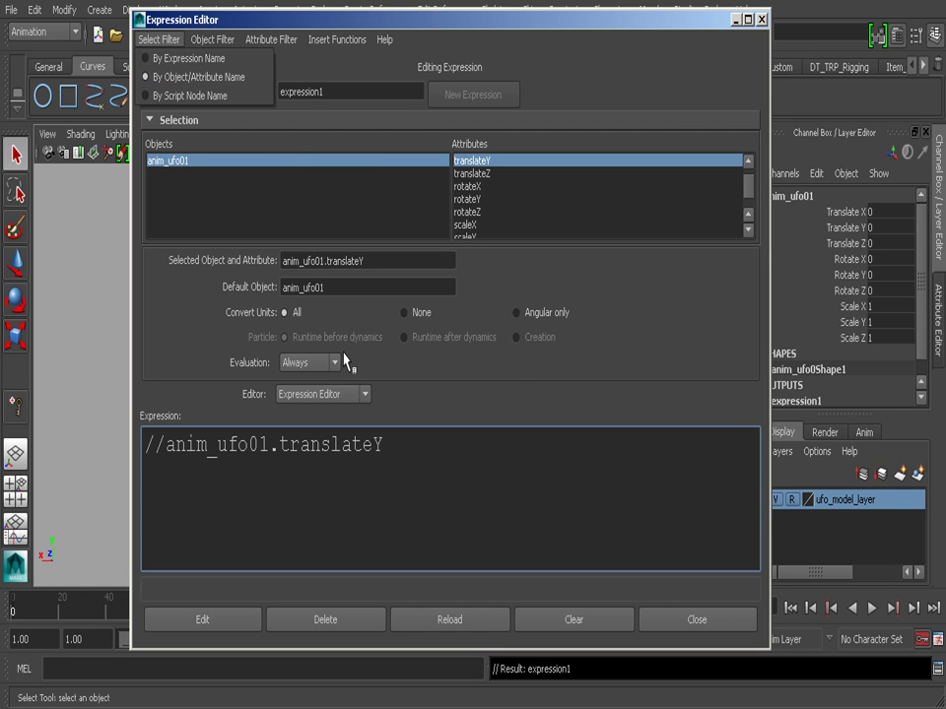
pyautogui.click(172, 58)
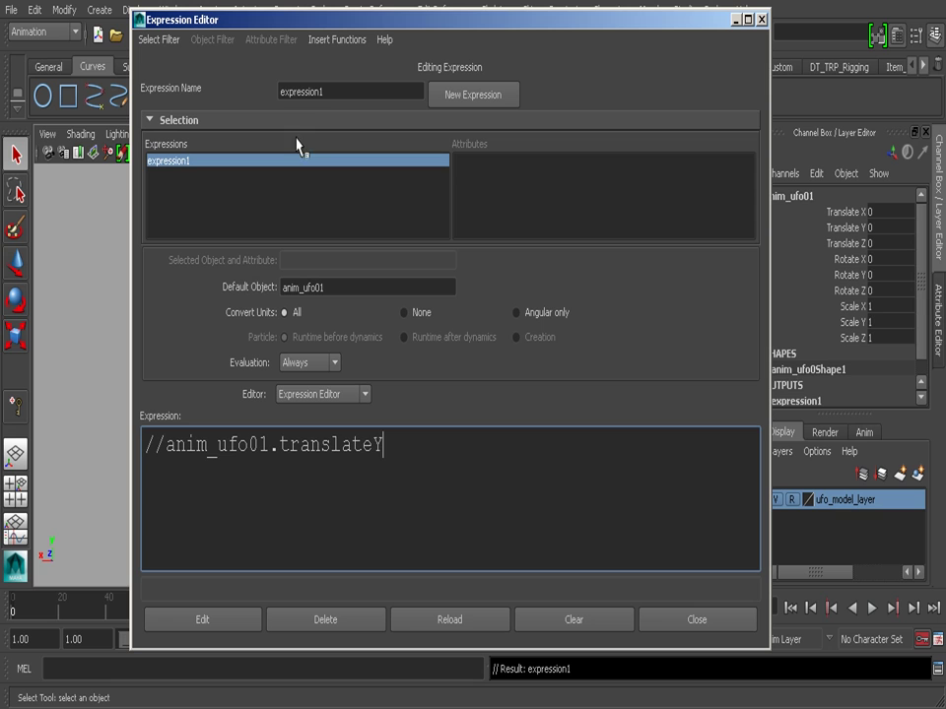
pyautogui.moveTo(343, 89); pyautogui.dragTo(263, 86)
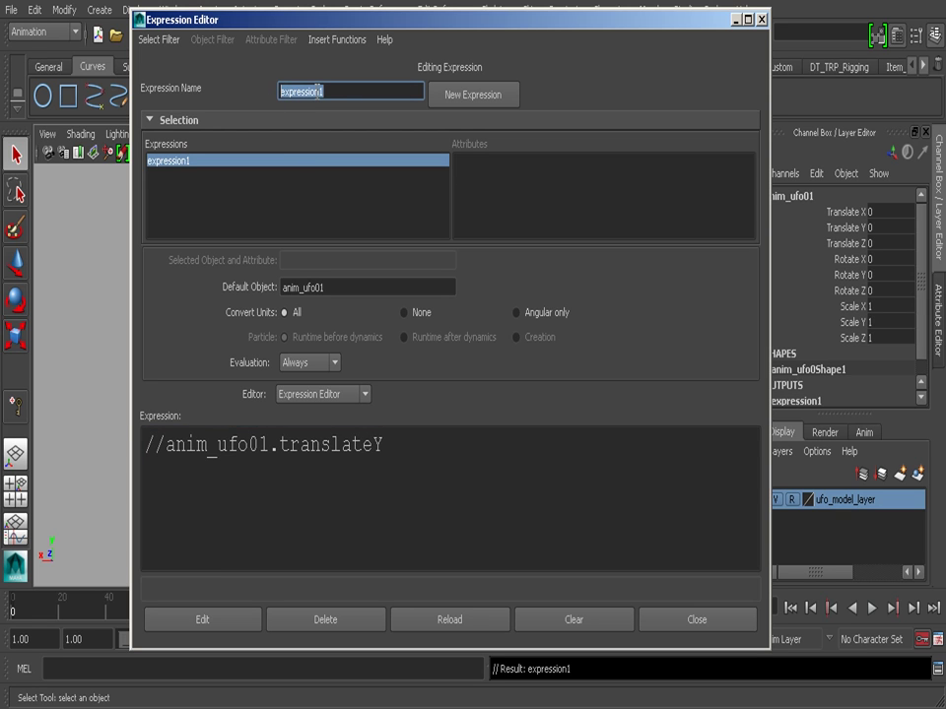
pyautogui.write('auto_idle_expr')
pyautogui.press('Return')
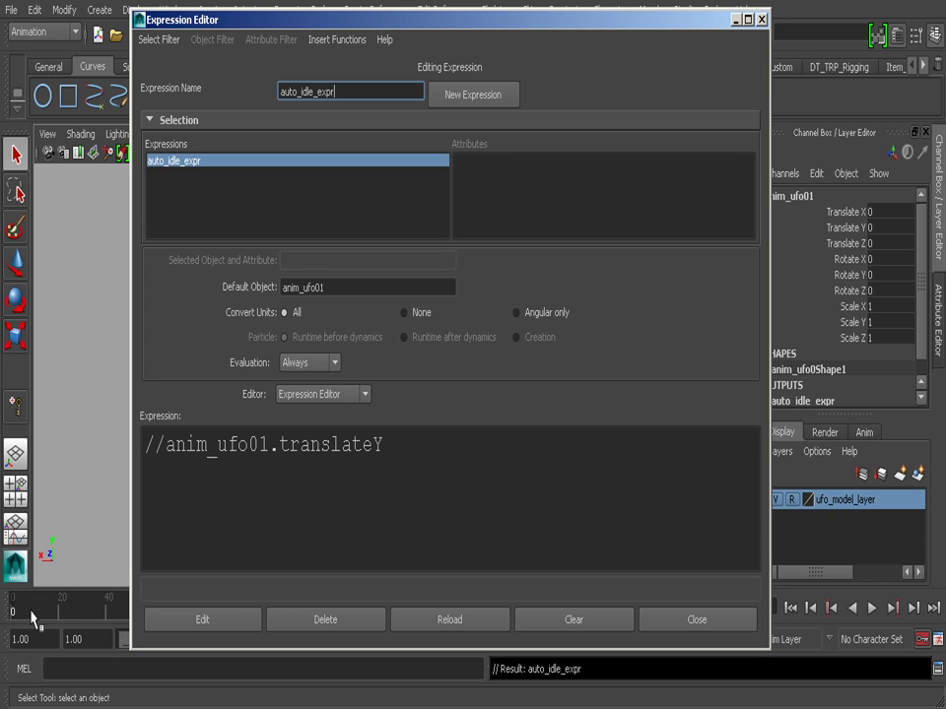
# - Change the expression to anim_ufo01.translateY = time;, apply it, and close the editor
pyautogui.click(401, 445)
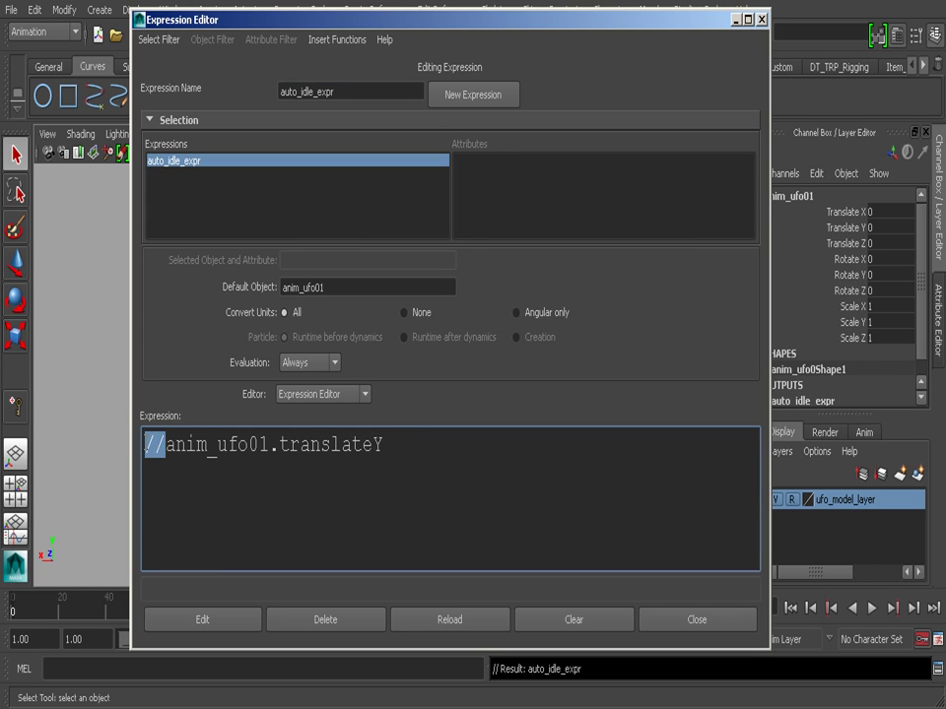
pyautogui.press('BackSpace')
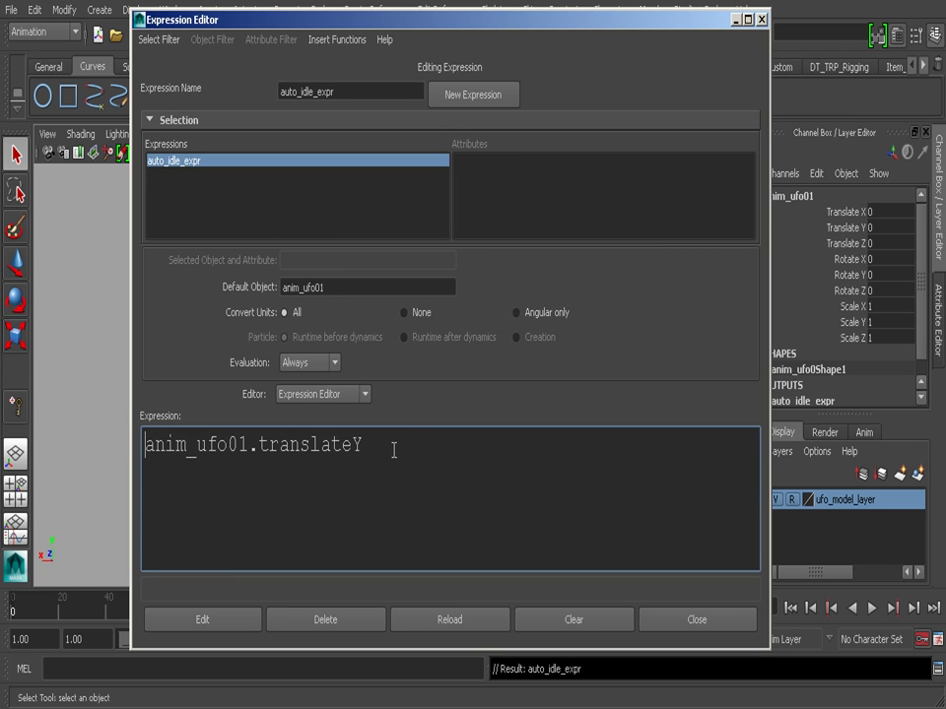
pyautogui.write('= time;')
pyautogui.moveTo(439, 445); pyautogui.dragTo(454, 445)
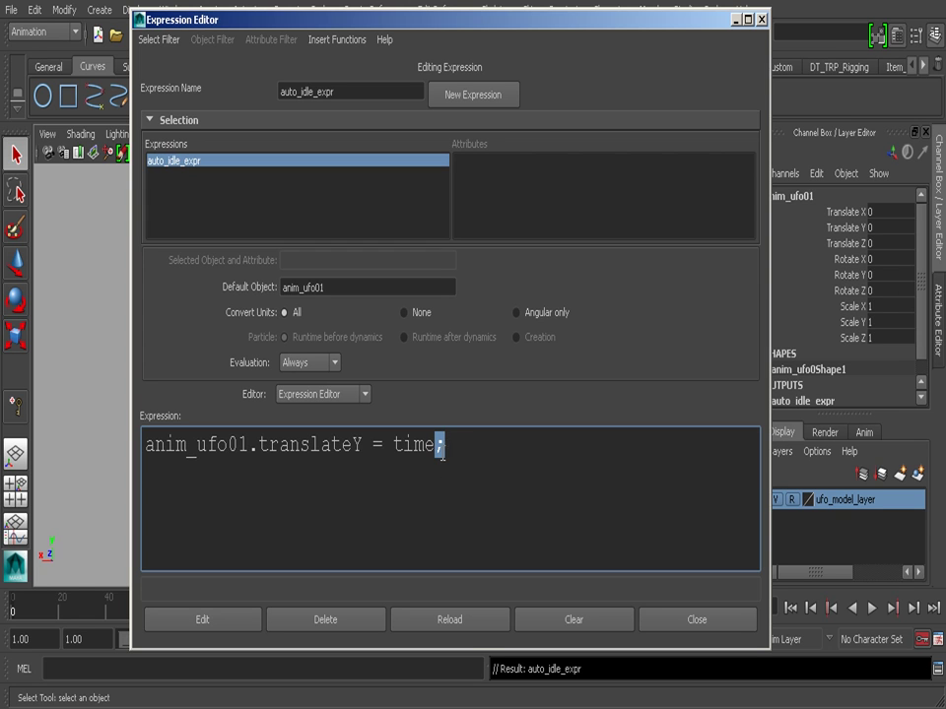
pyautogui.click(234, 620)
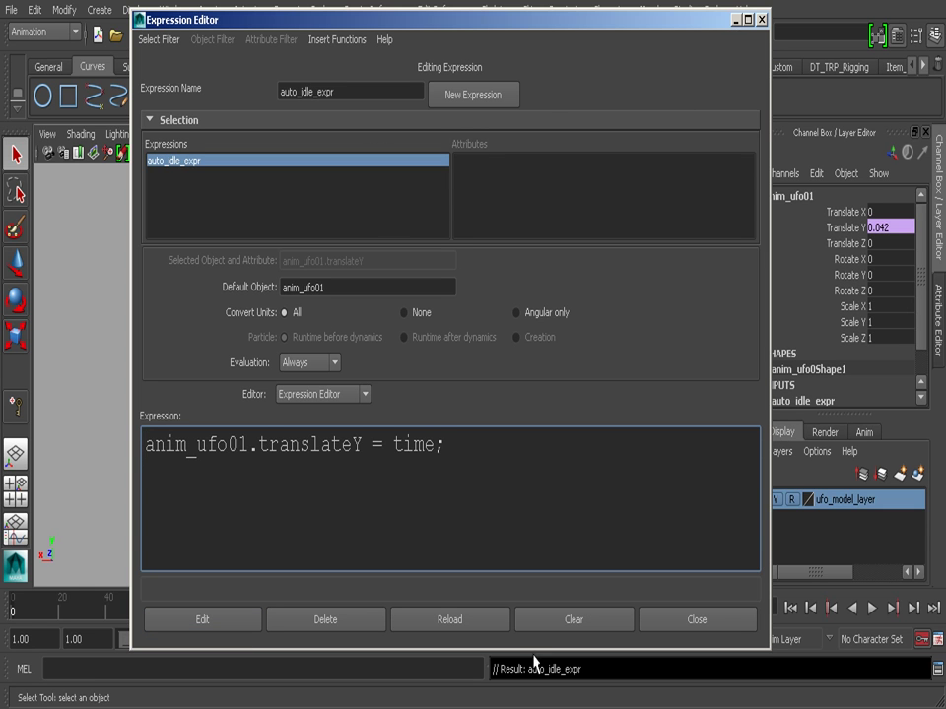
pyautogui.click(736, 20)
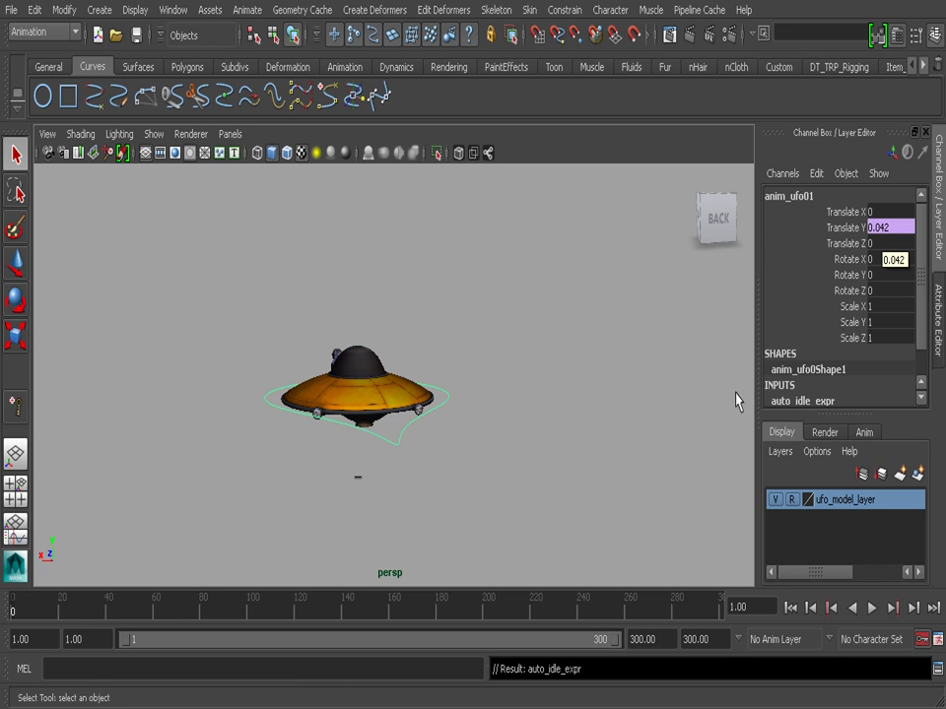
# - Play the animation to preview the UFO, then stop it
pyautogui.click(872, 608)
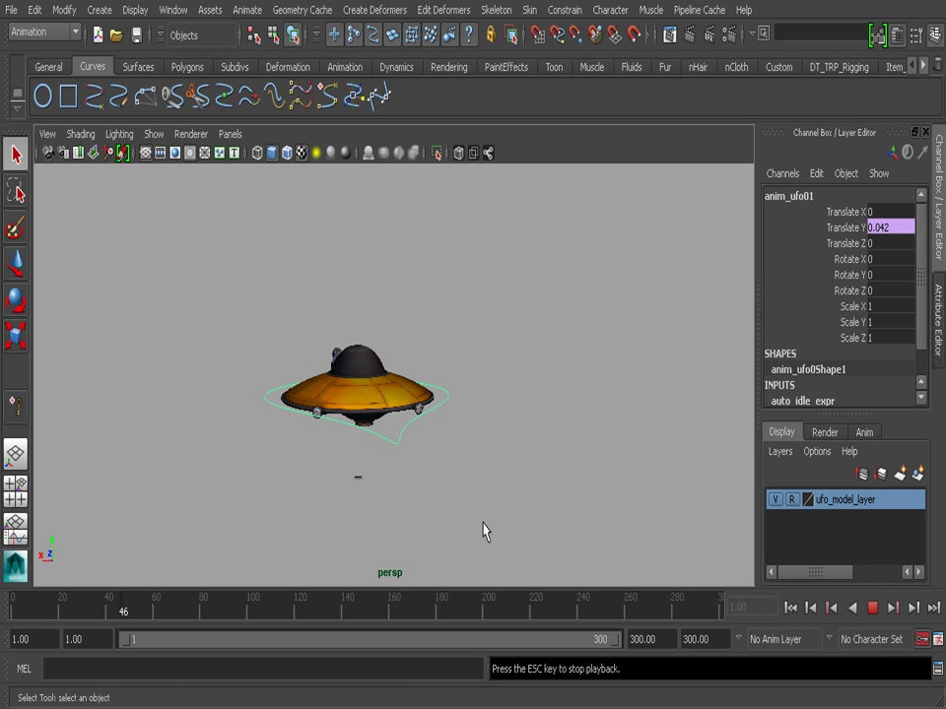
pyautogui.moveTo(390, 463)
pyautogui.keyDown('alt'); pyautogui.mouseDown(button='right')
pyautogui.moveTo(372, 440)
pyautogui.moveTo(508, 482)
pyautogui.mouseUp(button='right'); pyautogui.keyUp('alt')
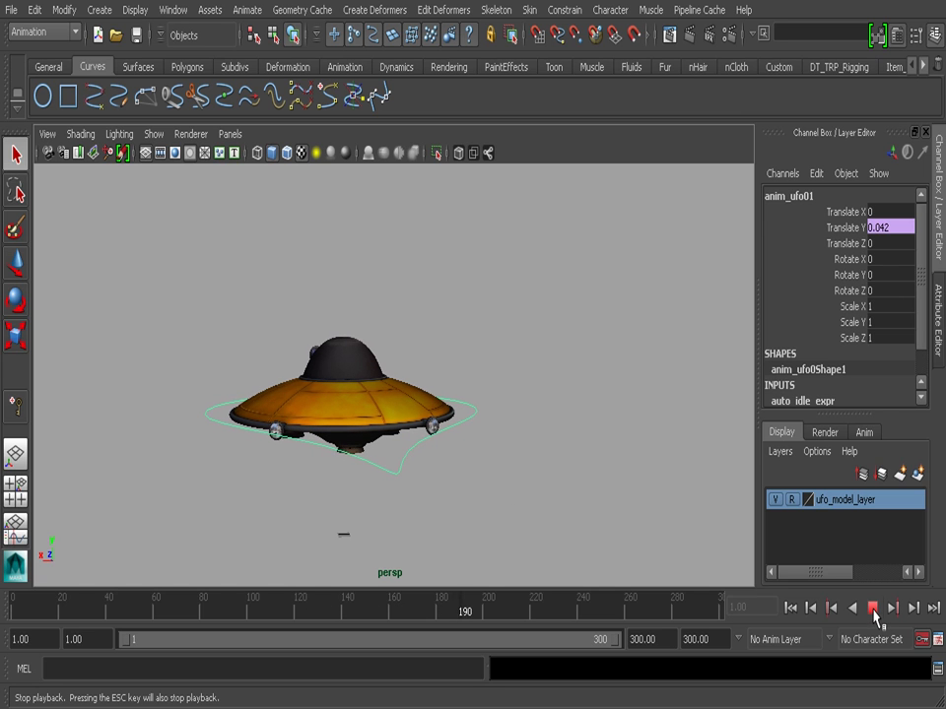
pyautogui.click(872, 611)
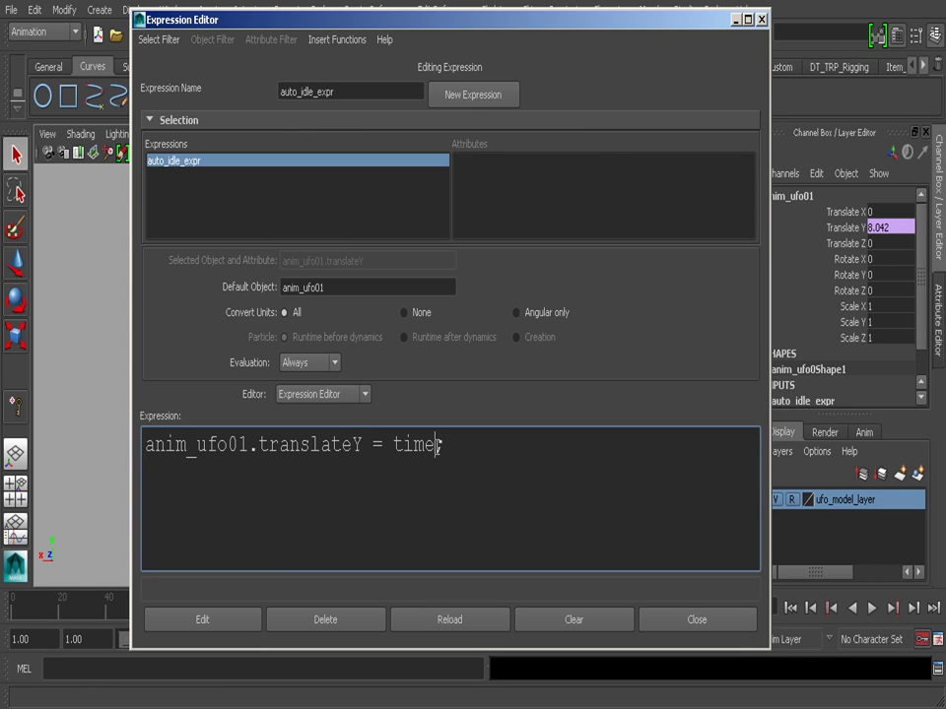
# - Change the expression to time * 5, apply it, preview playback, rewind, and open Insert Functions
pyautogui.write('* 5;')
pyautogui.click(207, 620)
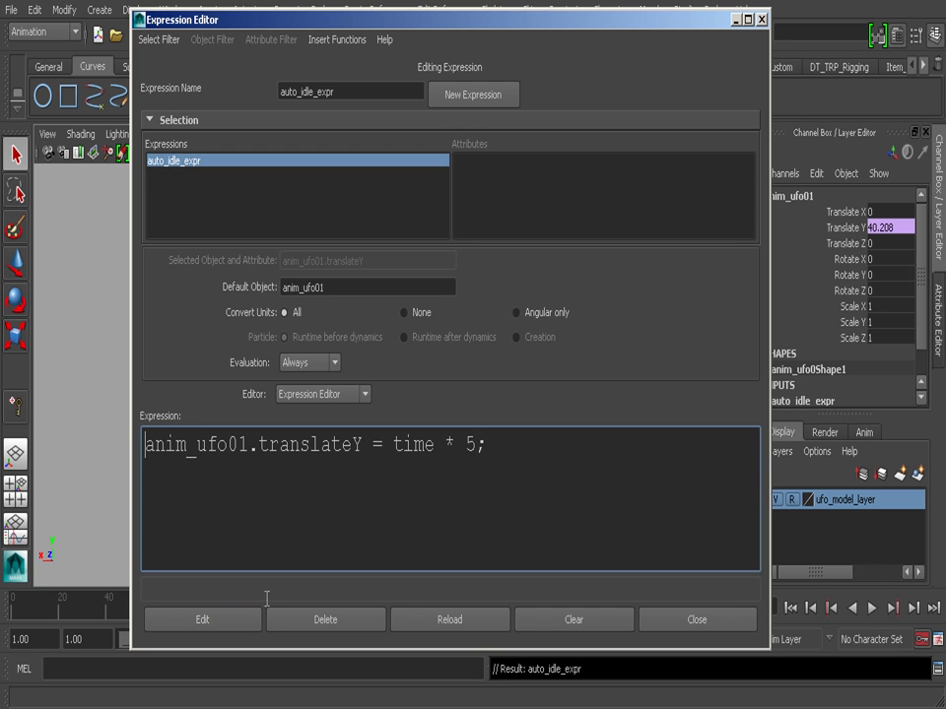
pyautogui.click(761, 19)
pyautogui.click(868, 609)
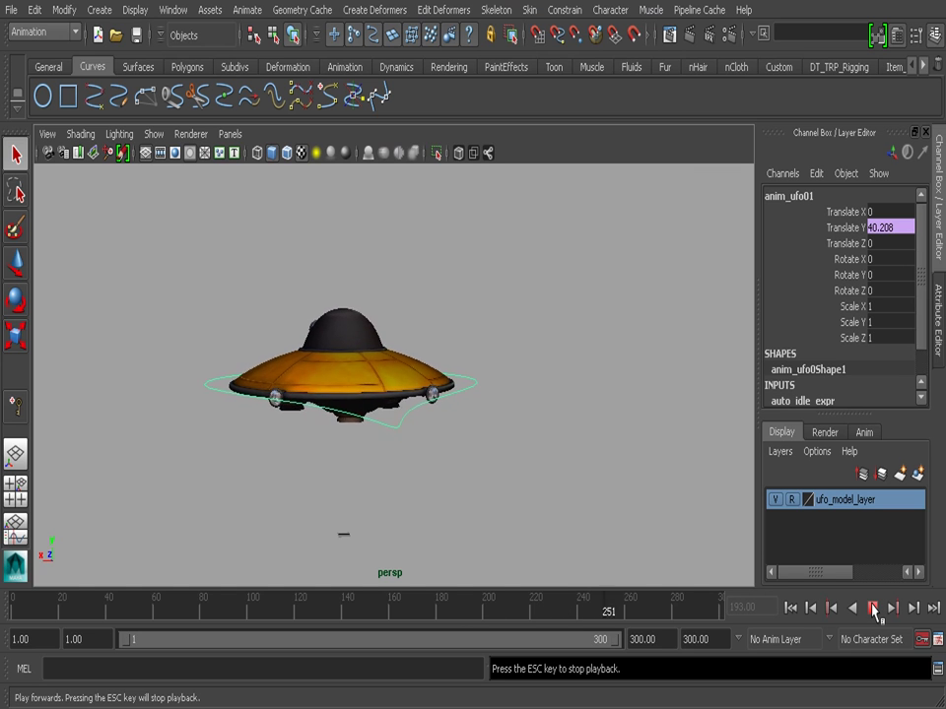
pyautogui.click(872, 609)
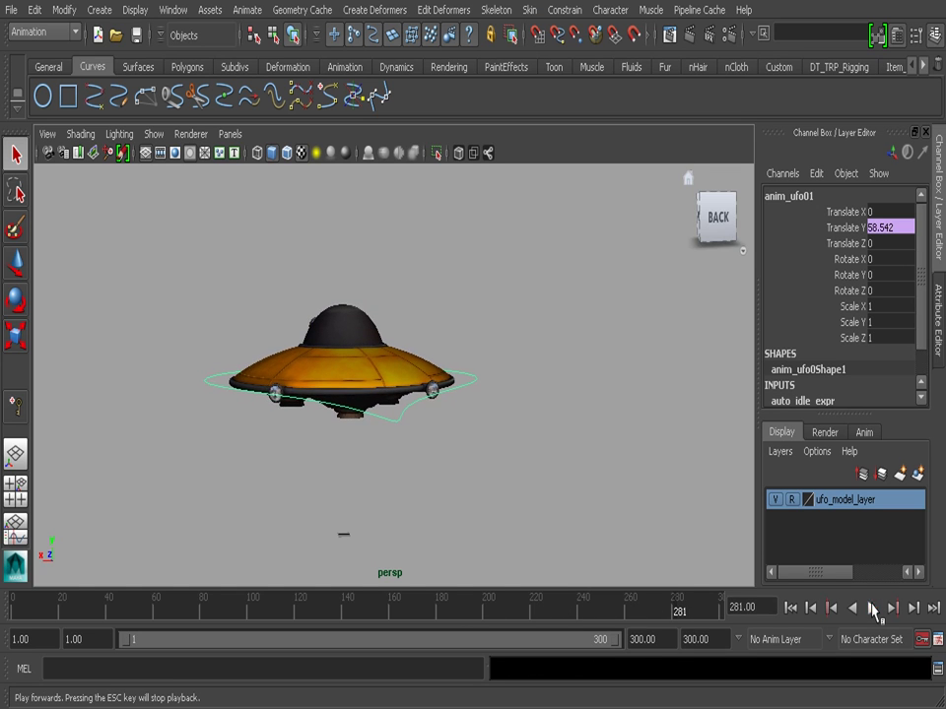
pyautogui.click(793, 609)
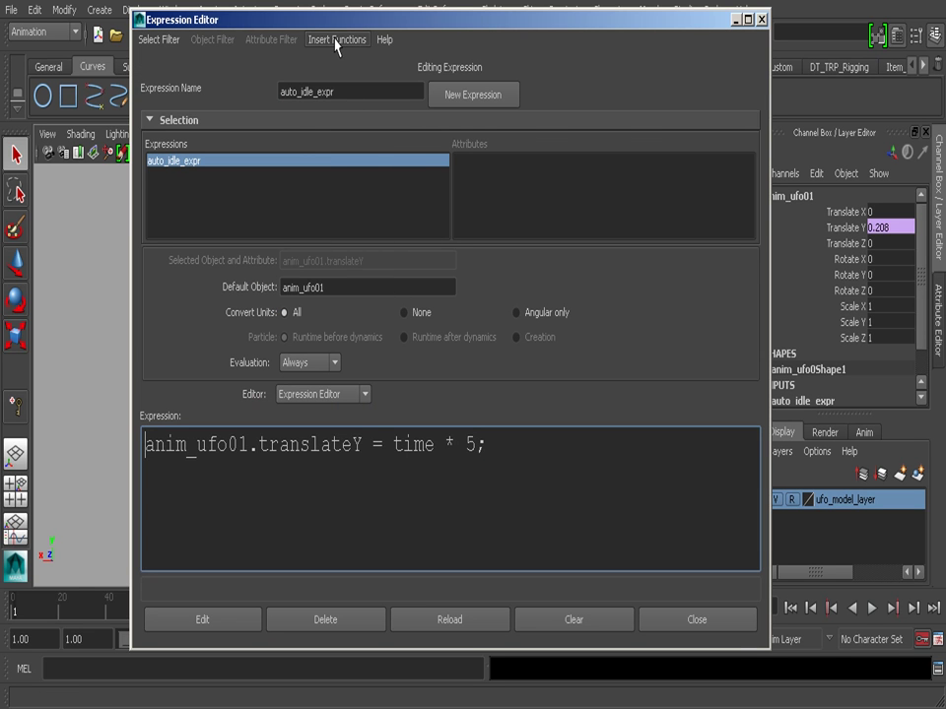
pyautogui.click(336, 41)
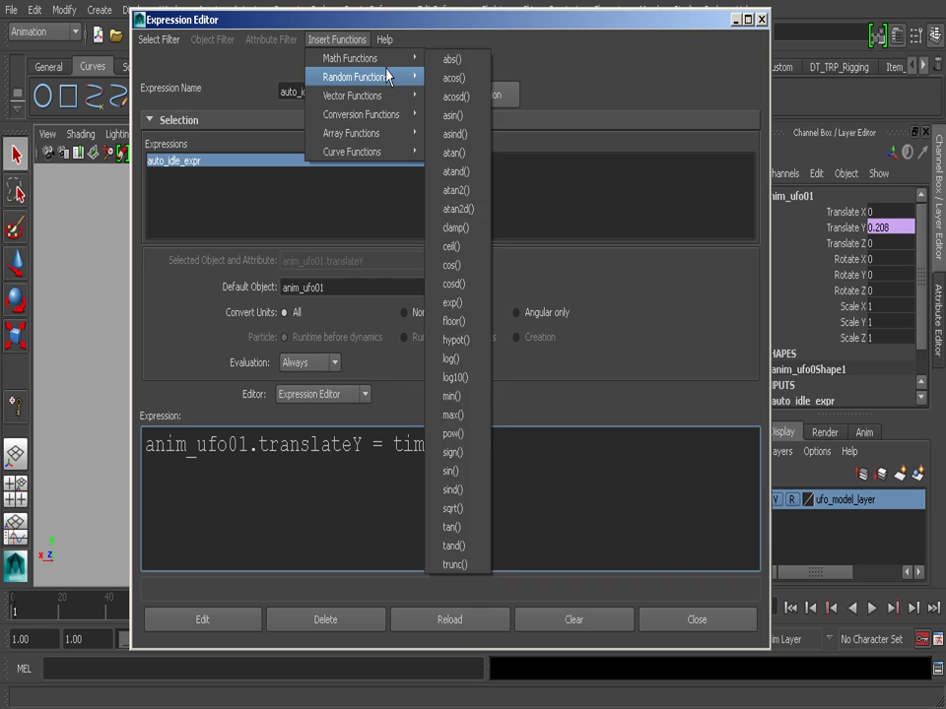
pyautogui.moveTo(384, 79)
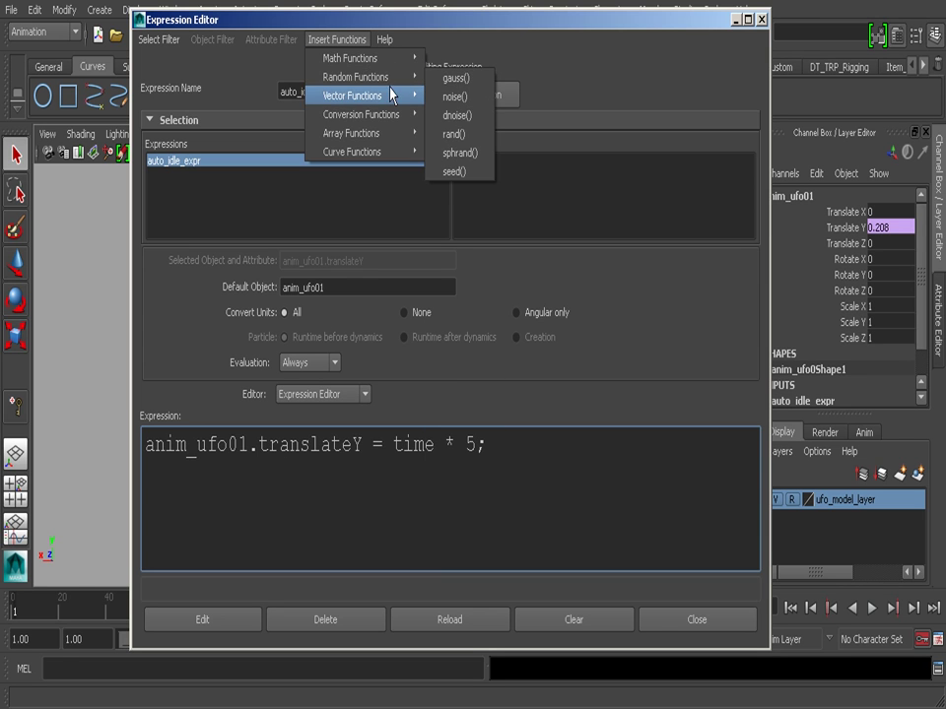
pyautogui.moveTo(396, 152)
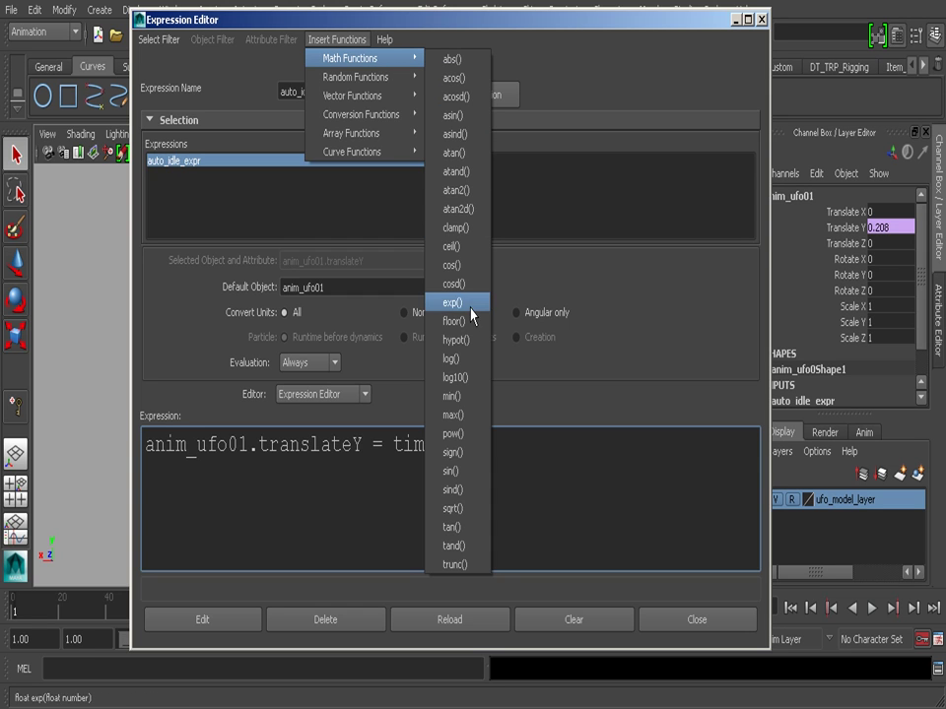
# - Insert a sin() call, remove the misplaced one, and retype sin() at the line start
pyautogui.click(463, 472)
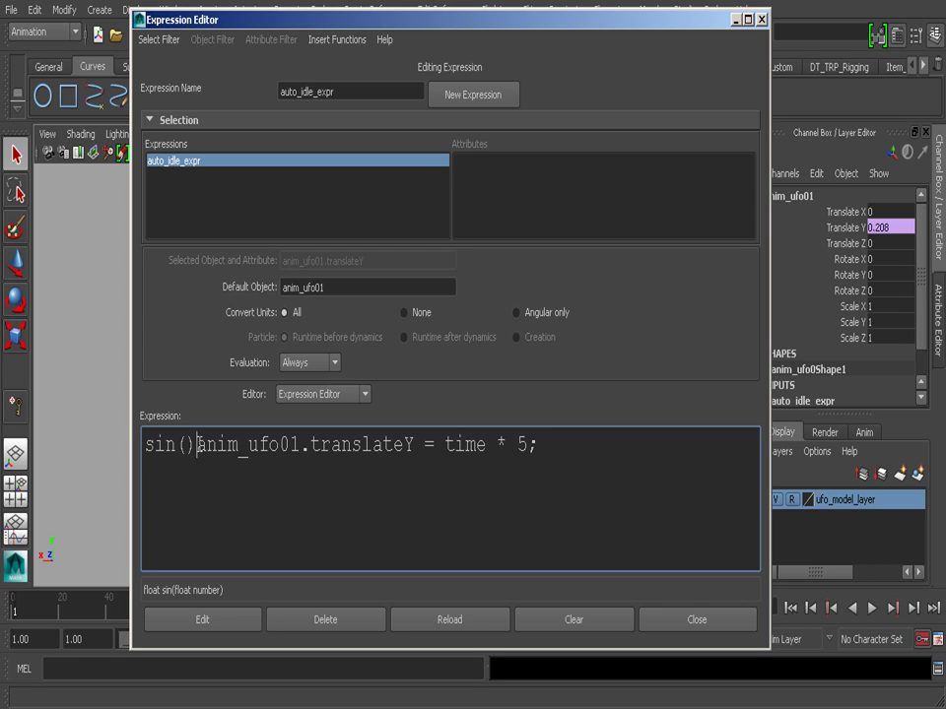
pyautogui.moveTo(198, 445); pyautogui.dragTo(145, 445)
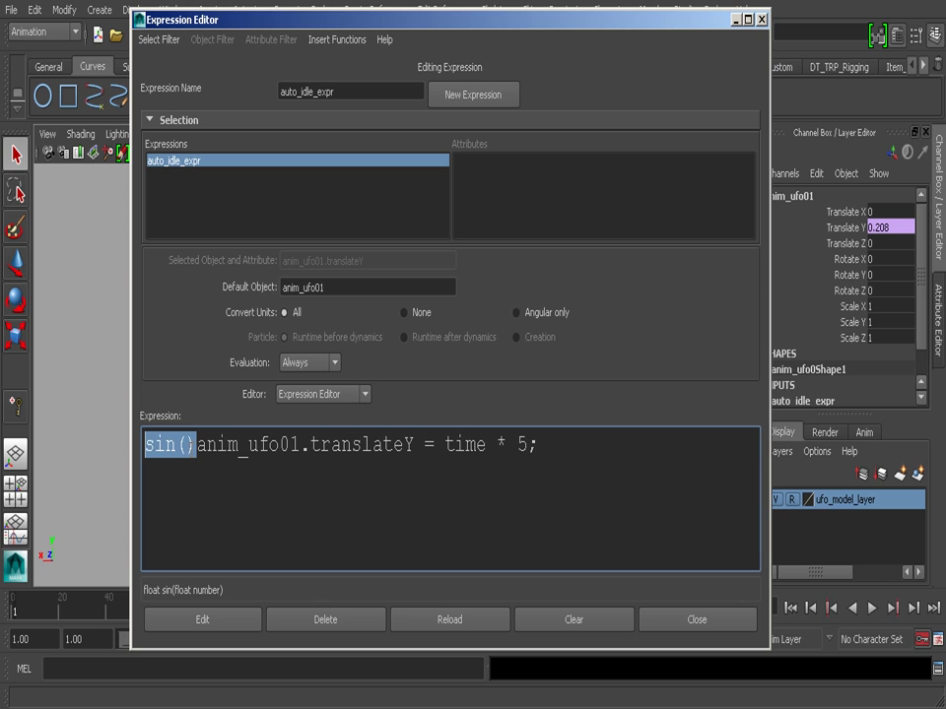
pyautogui.press('BackSpace')
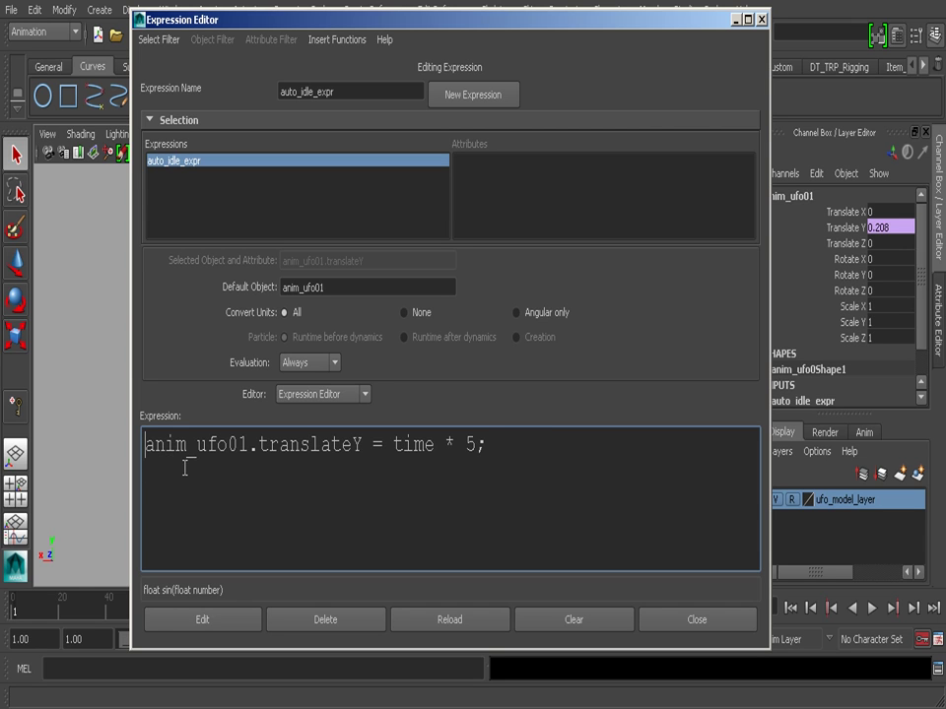
pyautogui.write('sin()')
pyautogui.press('Left')
pyautogui.press('Left')
pyautogui.press('Left')
pyautogui.press('Left')
pyautogui.press('Left')
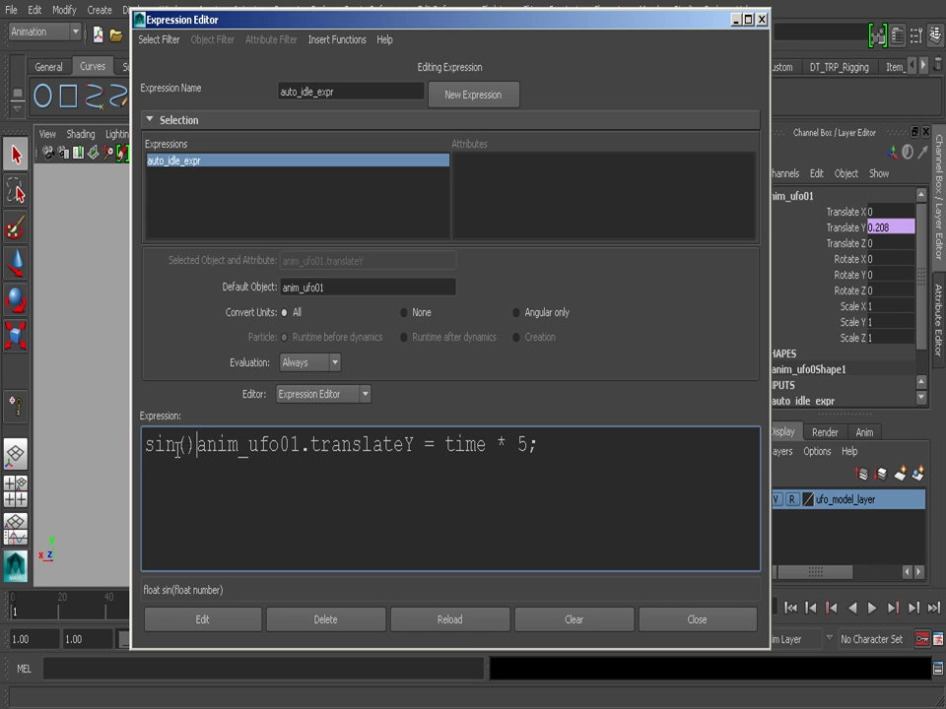
pyautogui.hotkey('shift', 'Right')
pyautogui.hotkey('shift', 'Right')
pyautogui.hotkey('shift', 'Right')
pyautogui.hotkey('shift', 'Right')
pyautogui.press('Right')
pyautogui.press('Left')
pyautogui.hotkey('shift', 'Right')
pyautogui.hotkey('shift', 'Right')
pyautogui.click(189, 448)
pyautogui.moveTo(197, 445); pyautogui.dragTo(146, 445)
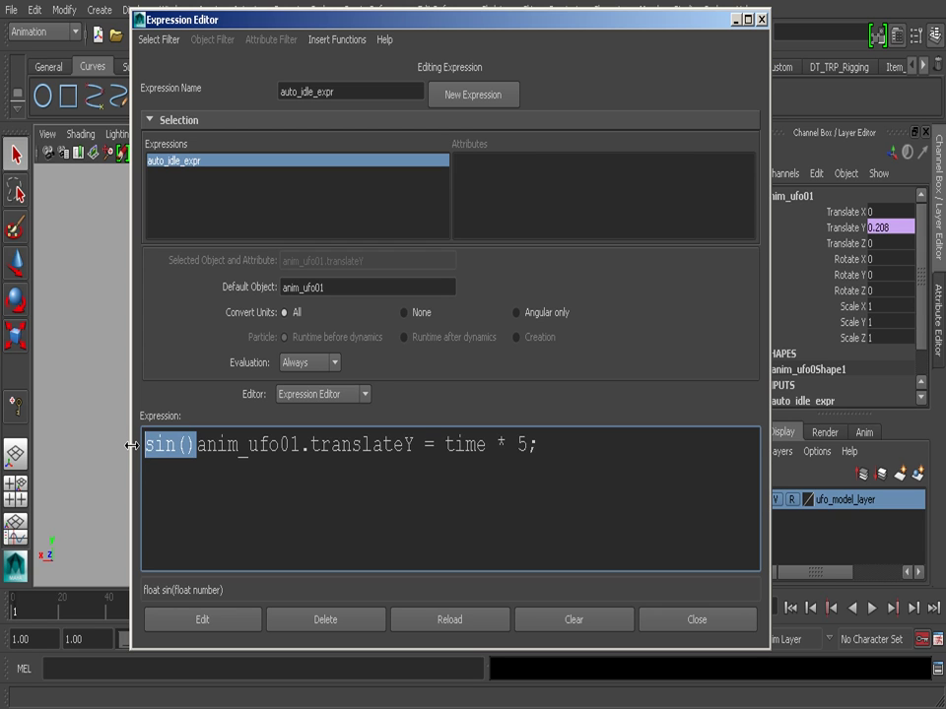
# - Wrap time * 5 in the sine call so the line reads translateY = sin(time * 5);
pyautogui.press('BackSpace')
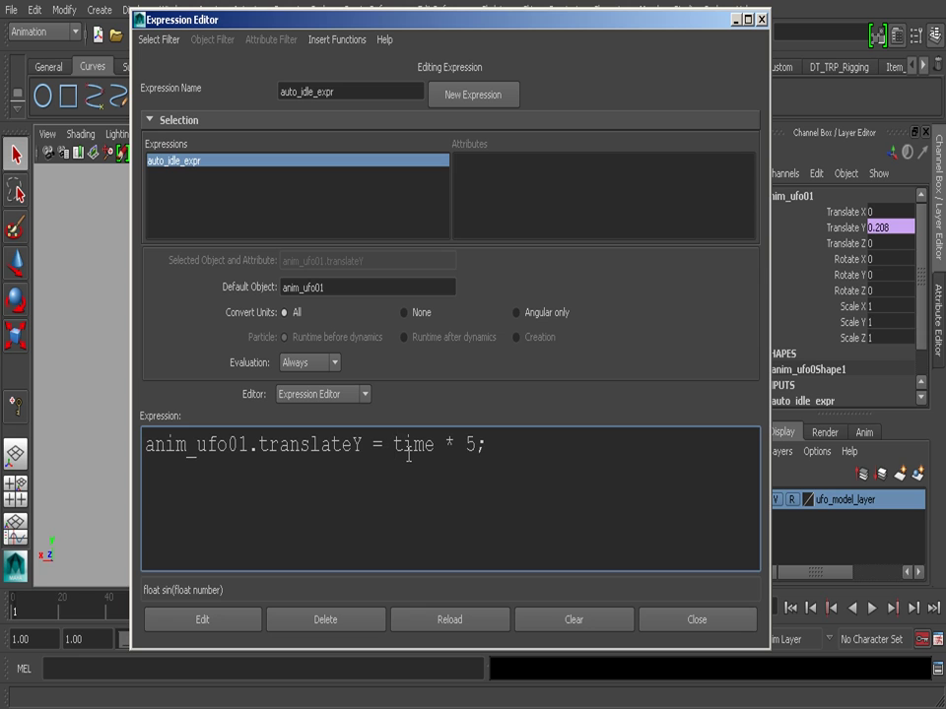
pyautogui.write('sin')
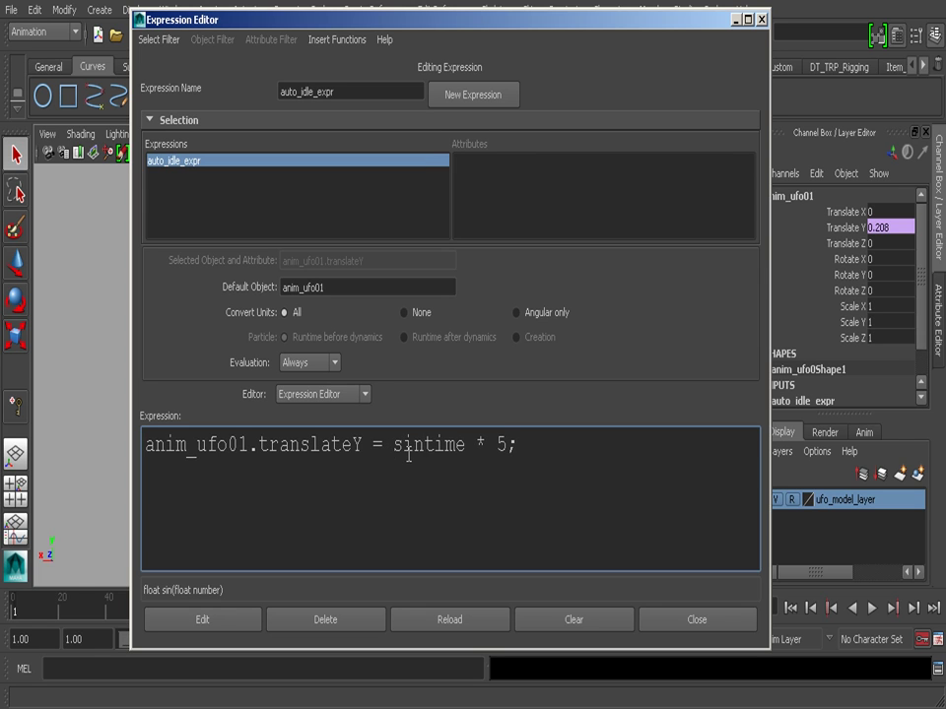
pyautogui.write('(')
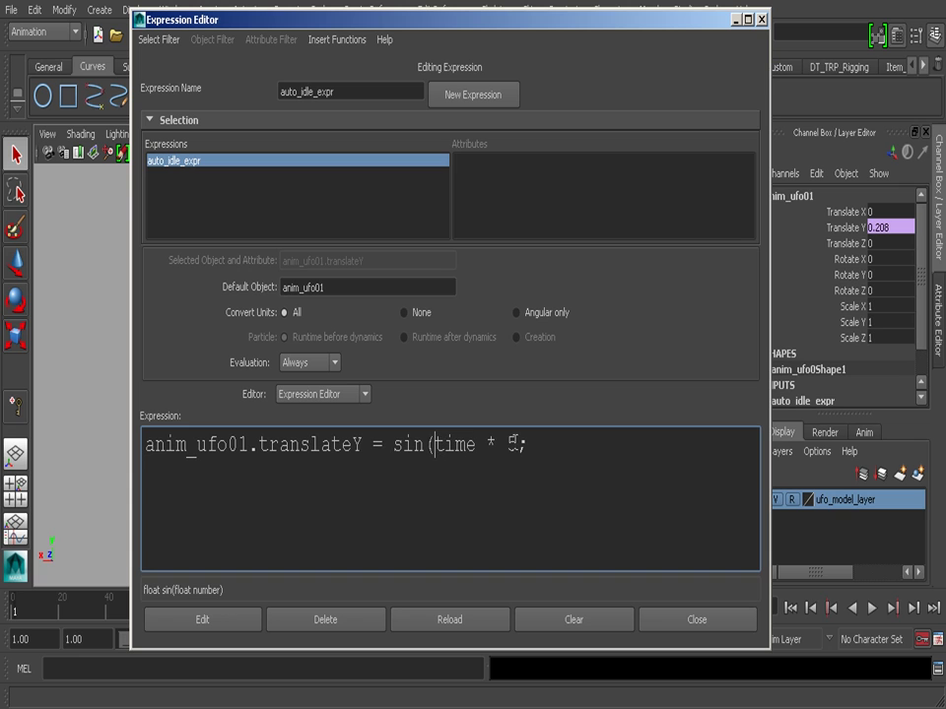
pyautogui.click(520, 444)
pyautogui.write(')')
pyautogui.moveTo(435, 445); pyautogui.dragTo(530, 444)
pyautogui.click(418, 446)
pyautogui.doubleClick(422, 447)
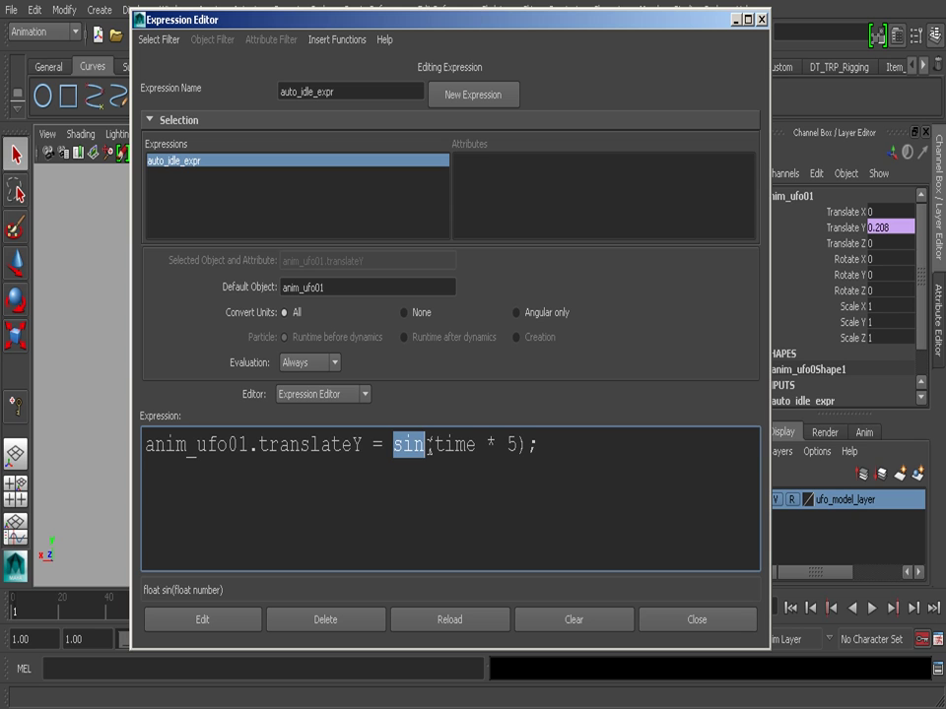
pyautogui.click(551, 446)
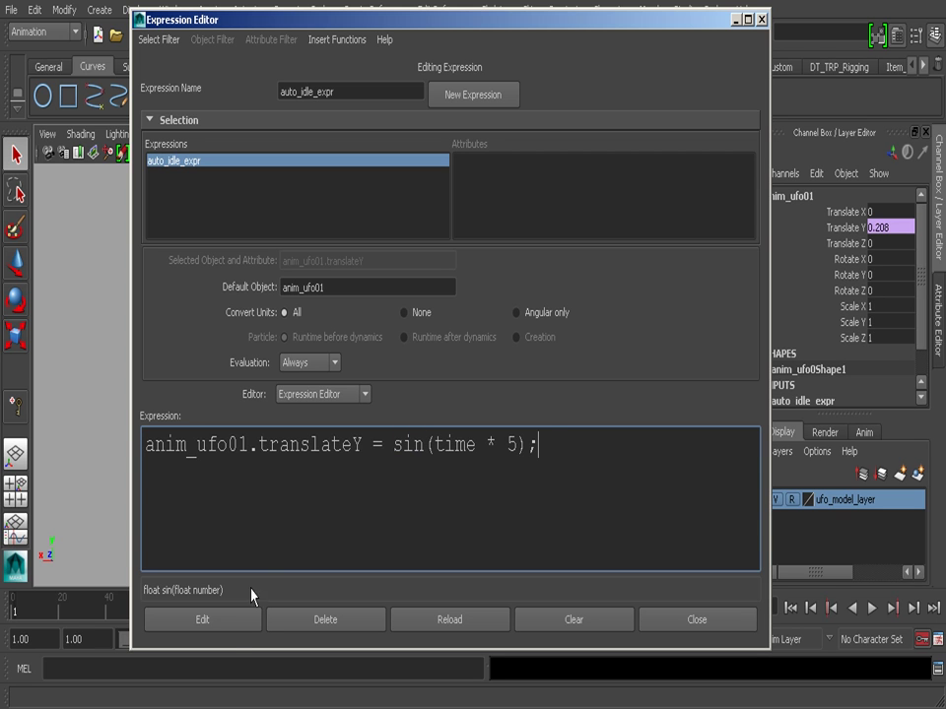
# - Apply the sin(time * 5) expression and play back the UFO's bobbing, then stop
pyautogui.click(227, 624)
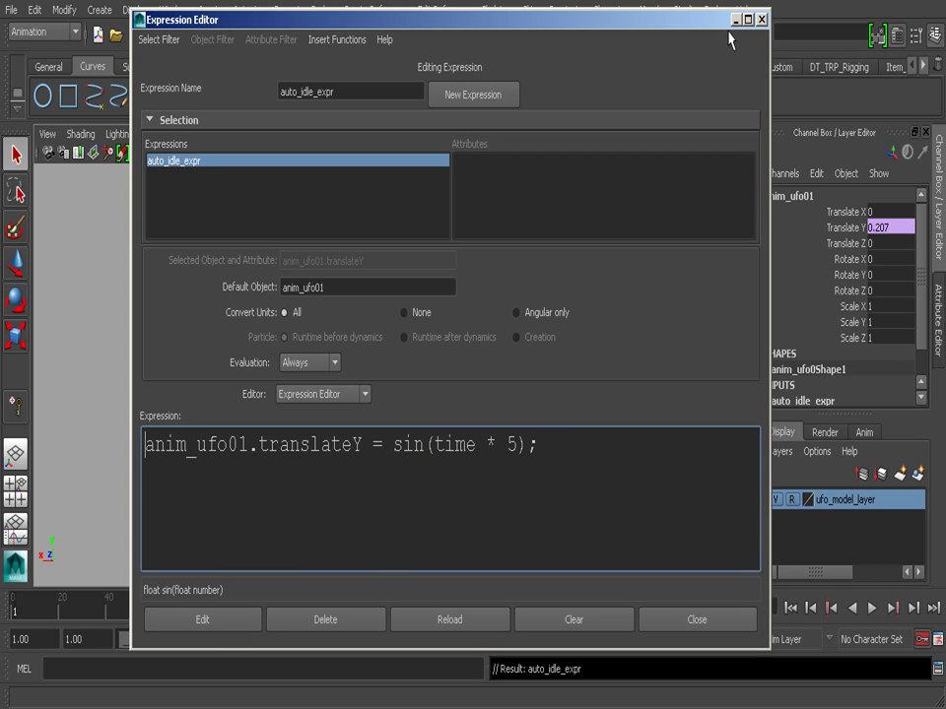
pyautogui.click(735, 19)
pyautogui.click(871, 609)
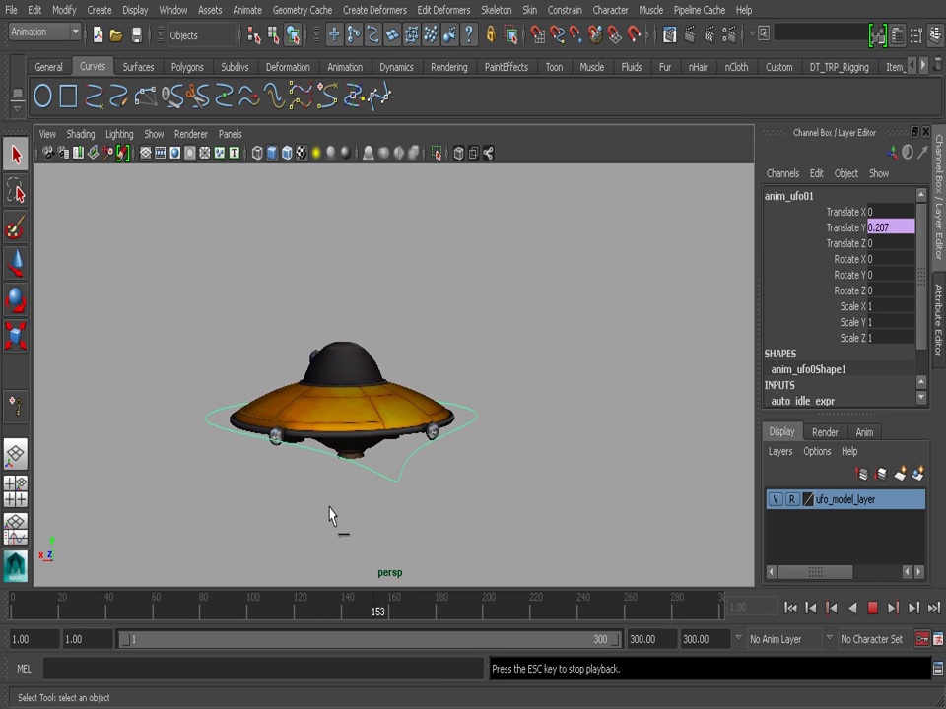
pyautogui.click(872, 608)
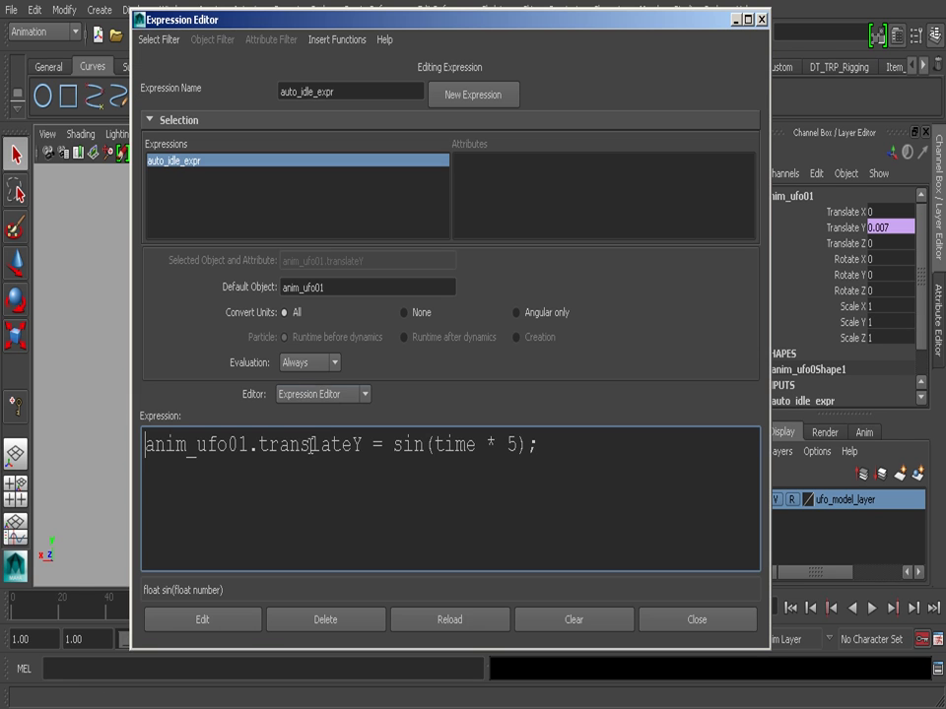
# - Append * 30 after sin(time * 5), apply it, and play back the larger bobbing
pyautogui.moveTo(395, 446); pyautogui.dragTo(528, 439)
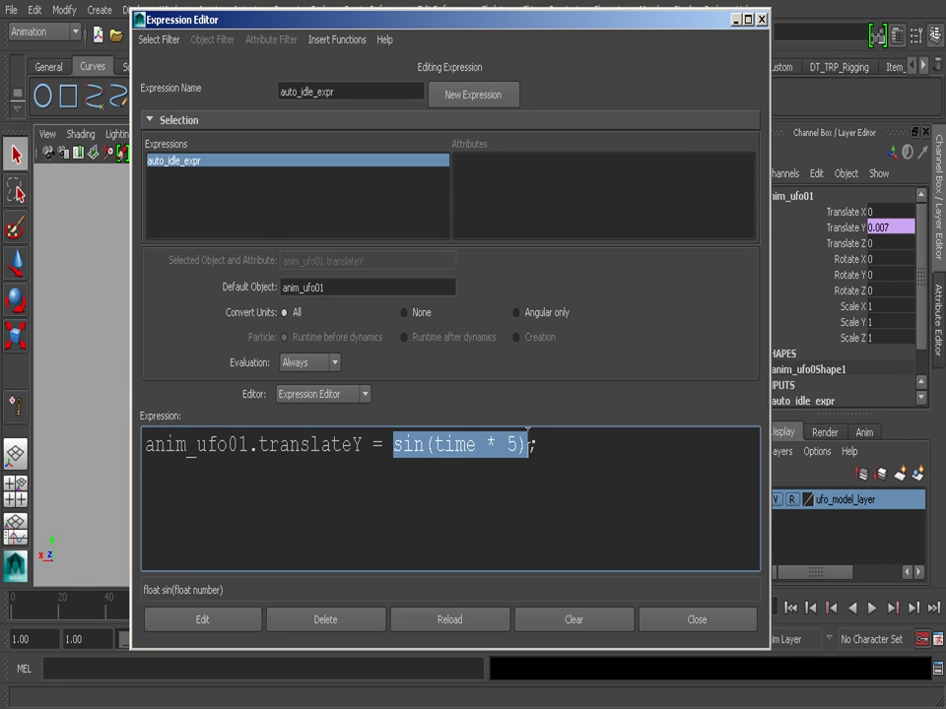
pyautogui.click(531, 445)
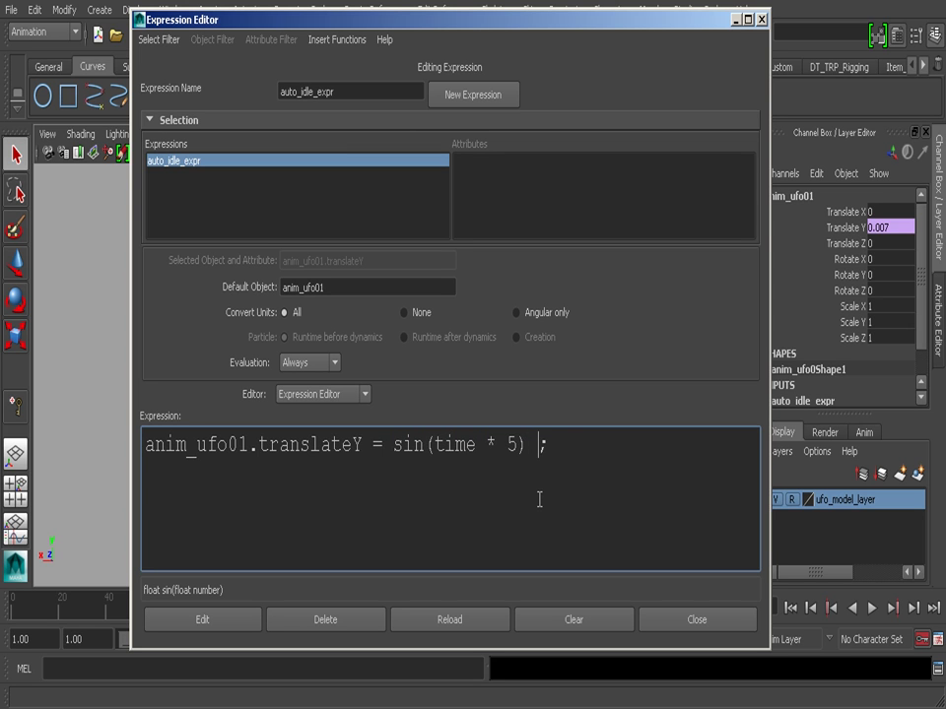
pyautogui.write('* 30')
pyautogui.click(225, 619)
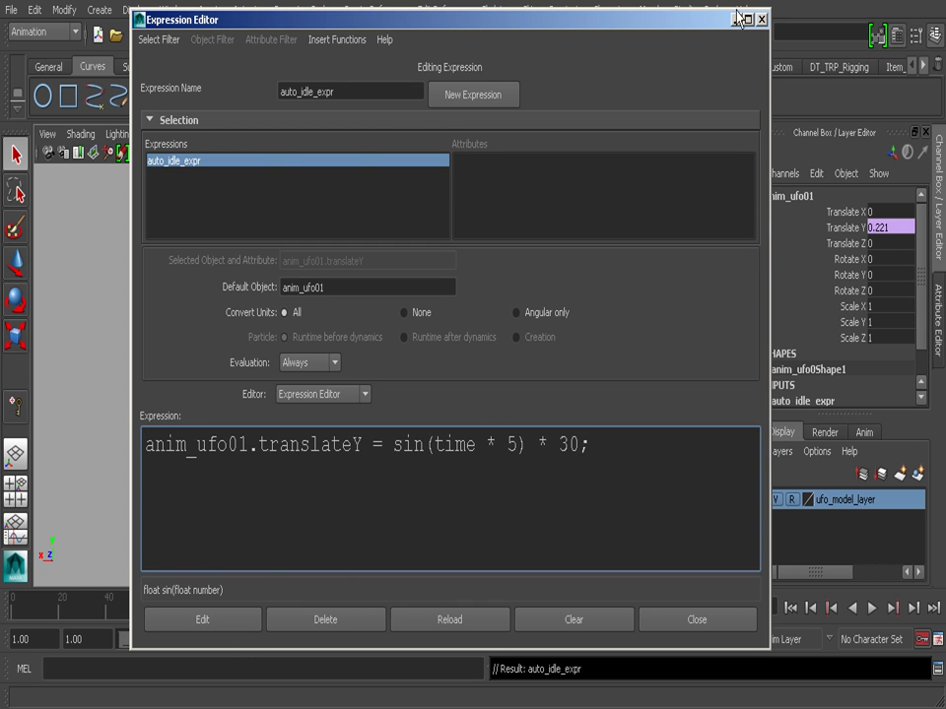
pyautogui.click(743, 17)
pyautogui.click(871, 608)
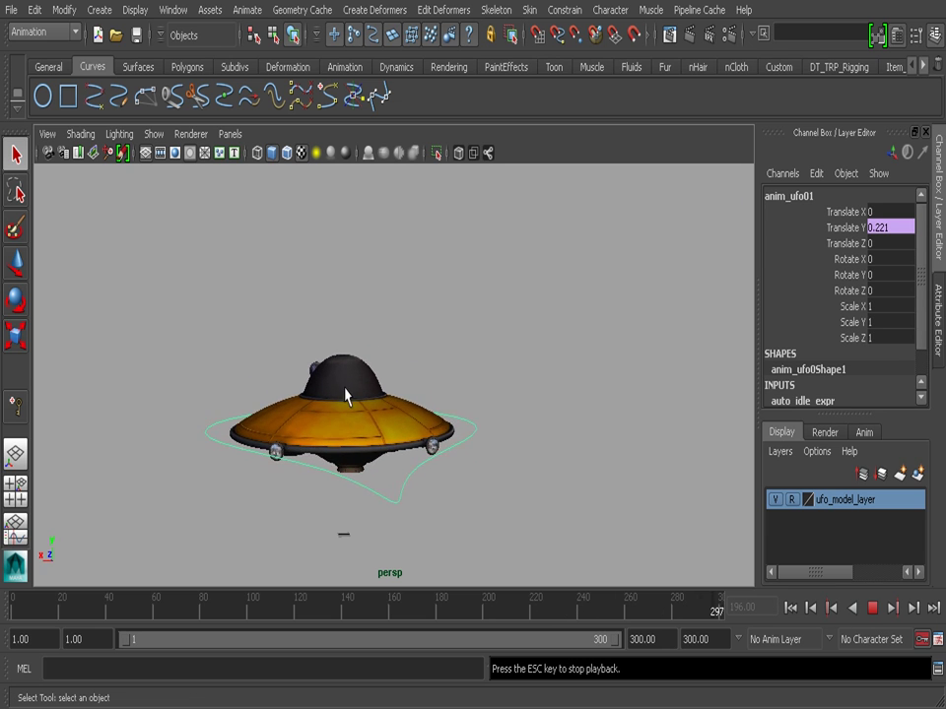
pyautogui.click(873, 609)
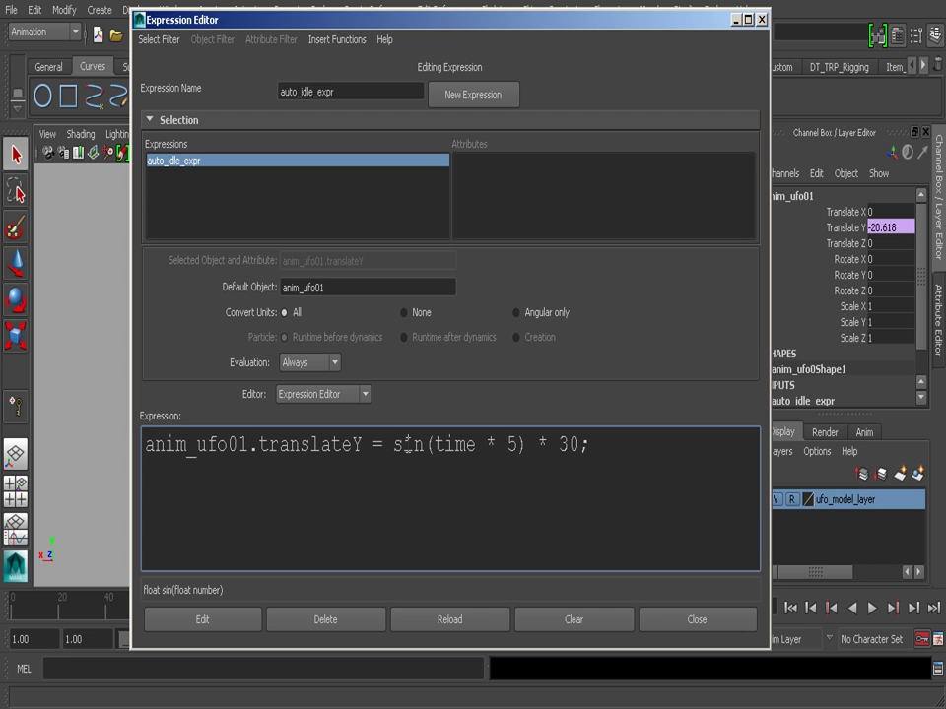
# - Duplicate the translateY expression line and change the copy's attribute to rz
pyautogui.doubleClick(563, 446)
pyautogui.moveTo(568, 445); pyautogui.dragTo(579, 445)
pyautogui.click(599, 445)
pyautogui.moveTo(606, 445); pyautogui.dragTo(144, 445)
pyautogui.hotkey('ctrl', 'c')
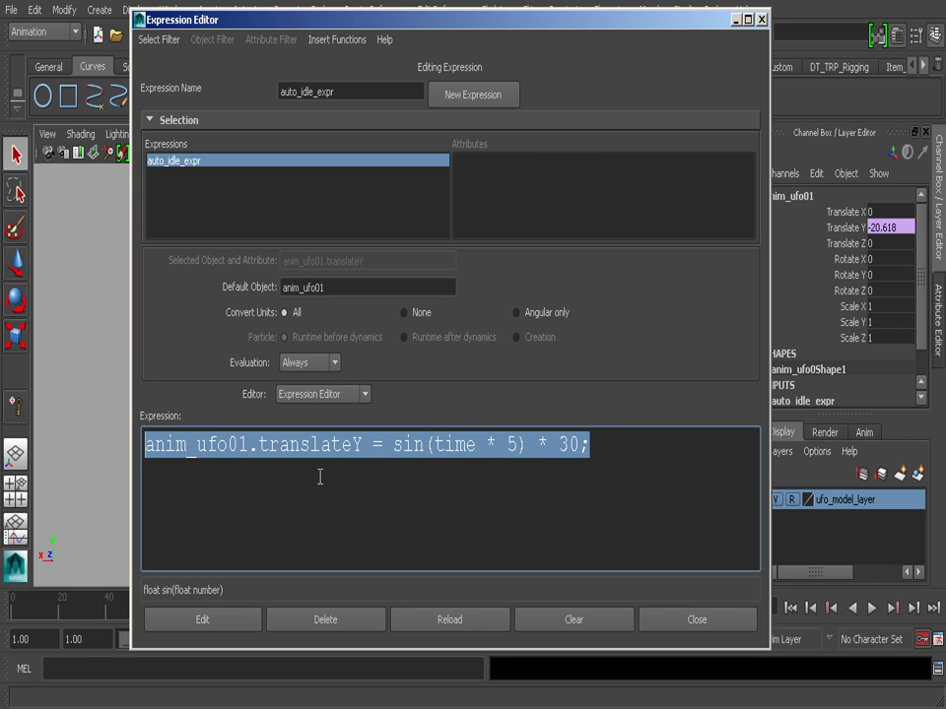
pyautogui.click(609, 446)
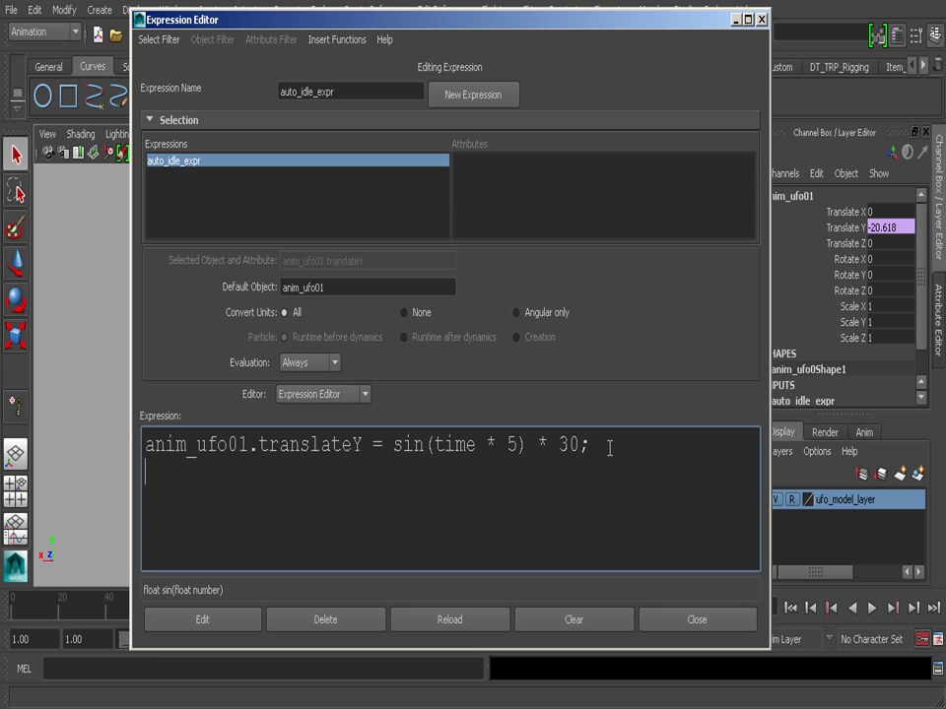
pyautogui.press('Return')
pyautogui.hotkey('ctrl', 'v')
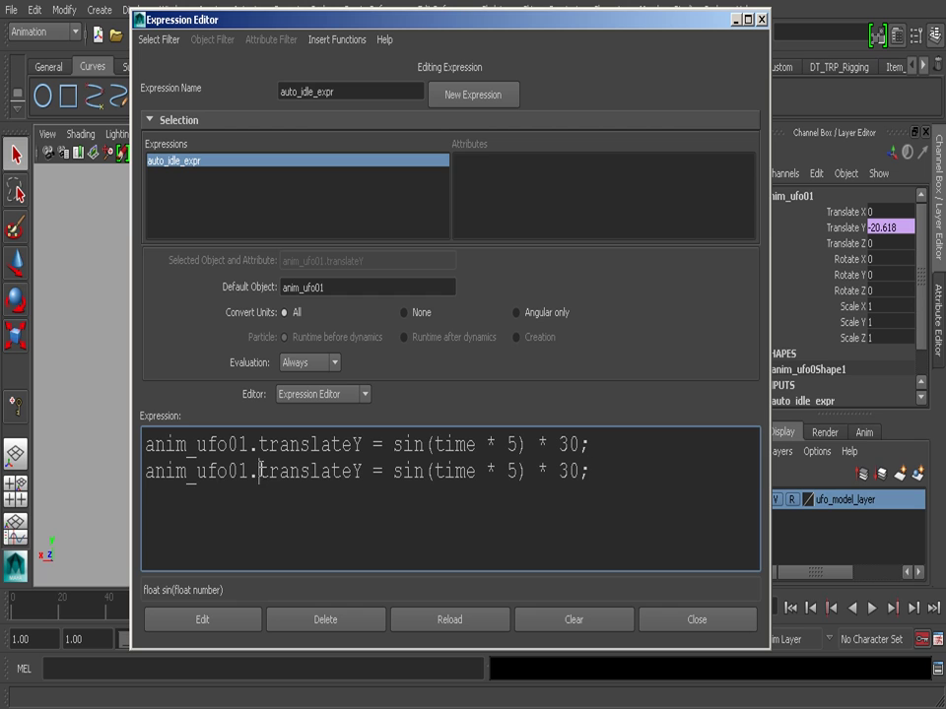
pyautogui.moveTo(259, 472); pyautogui.dragTo(362, 473)
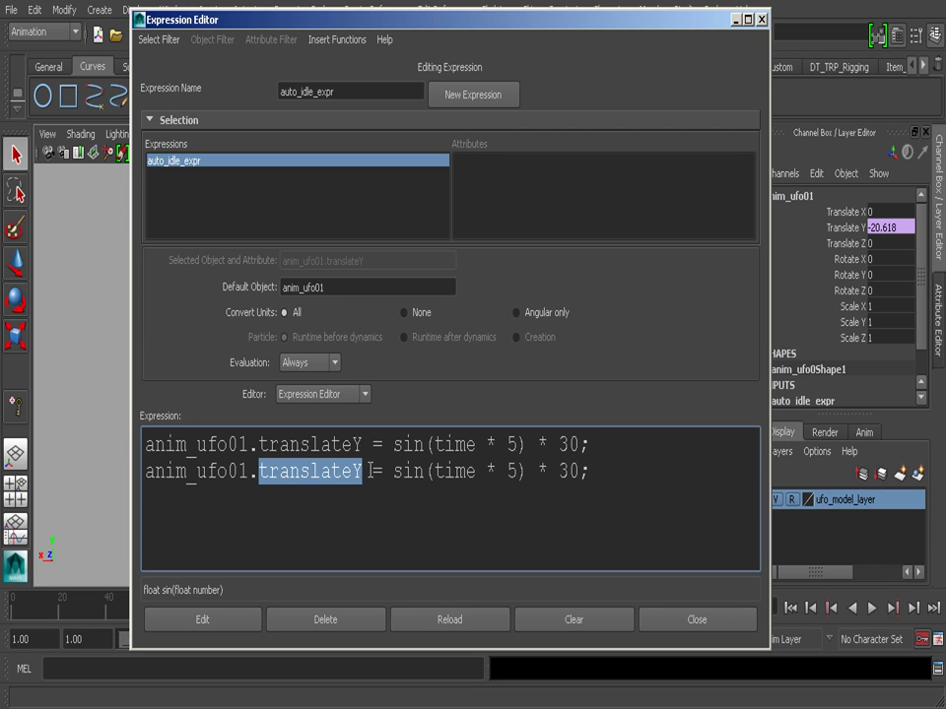
pyautogui.write('rz')
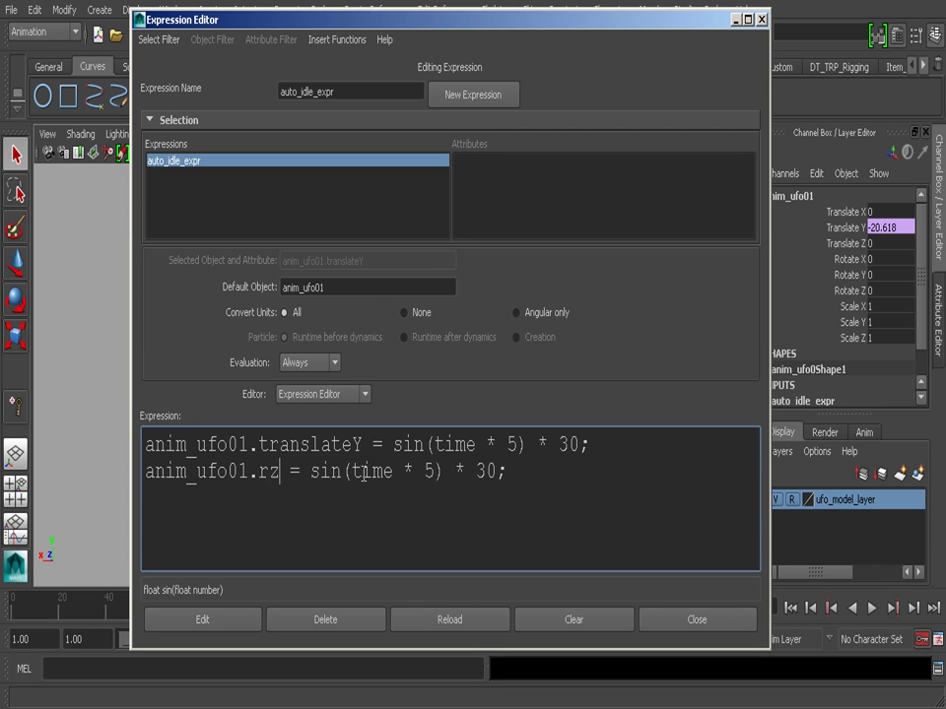
pyautogui.click(206, 621)
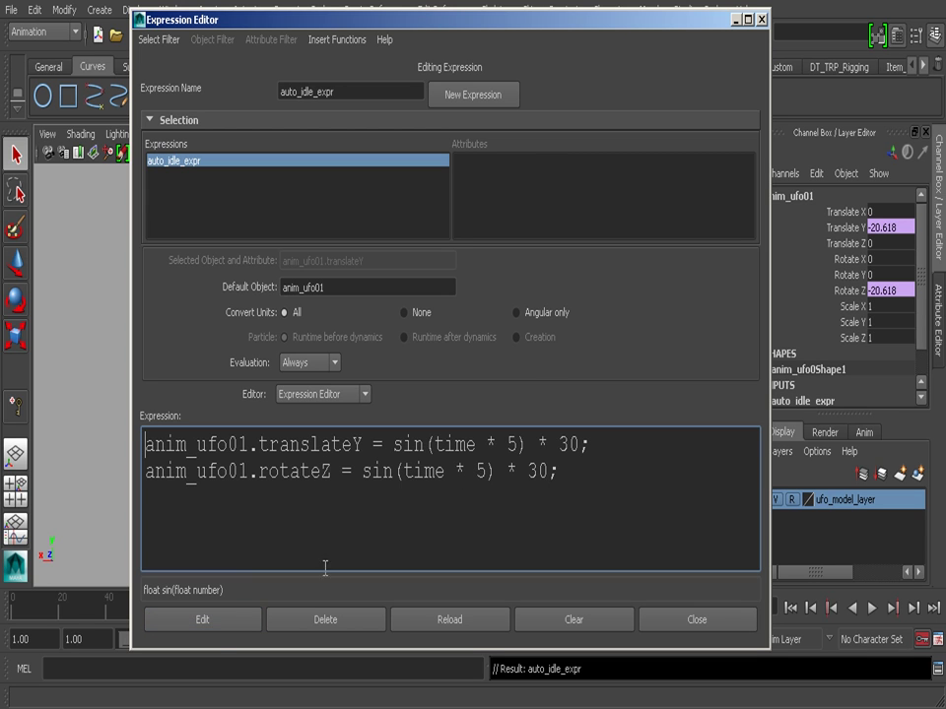
pyautogui.click(737, 19)
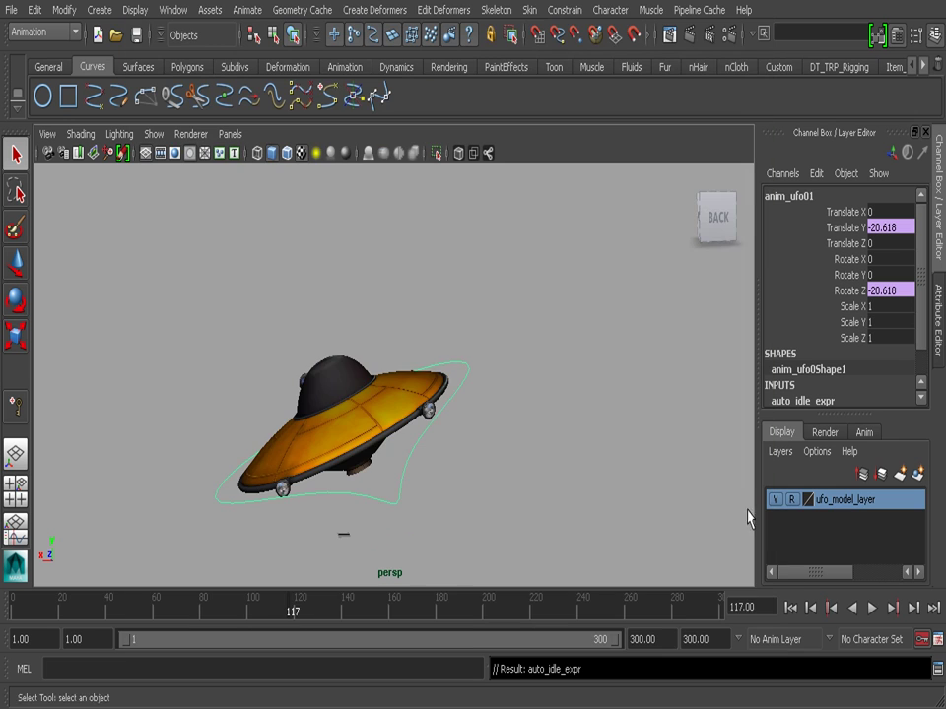
pyautogui.click(872, 611)
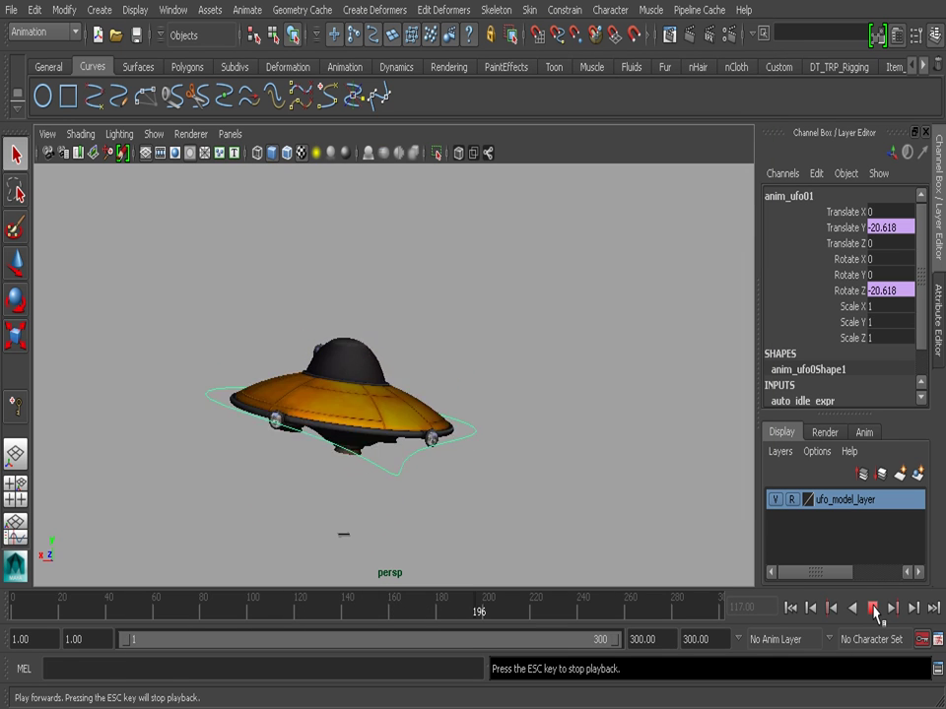
pyautogui.click(872, 610)
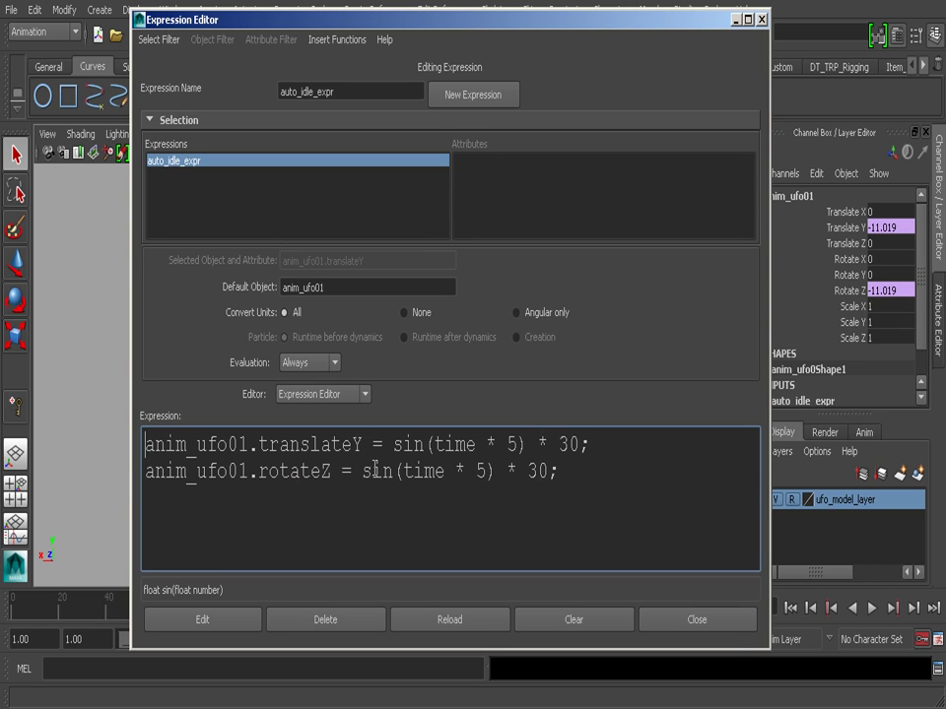
# - Replace sin with cos in the rotateZ expression, giving cos(time * 5) * 30, and play the animation to watch the tilt
pyautogui.moveTo(364, 473); pyautogui.dragTo(395, 471)
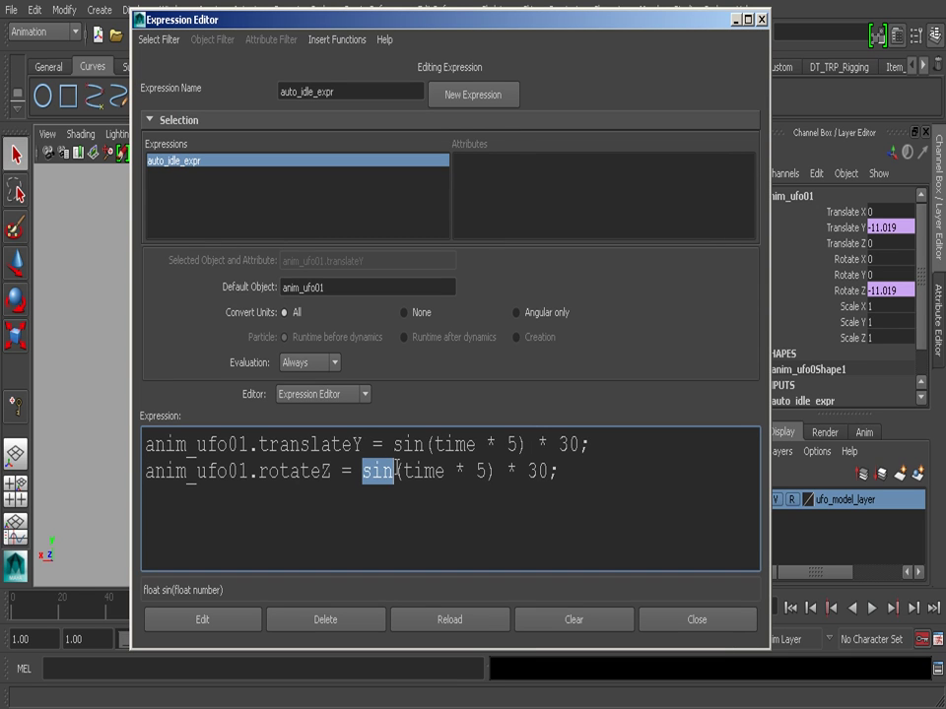
pyautogui.write('cos')
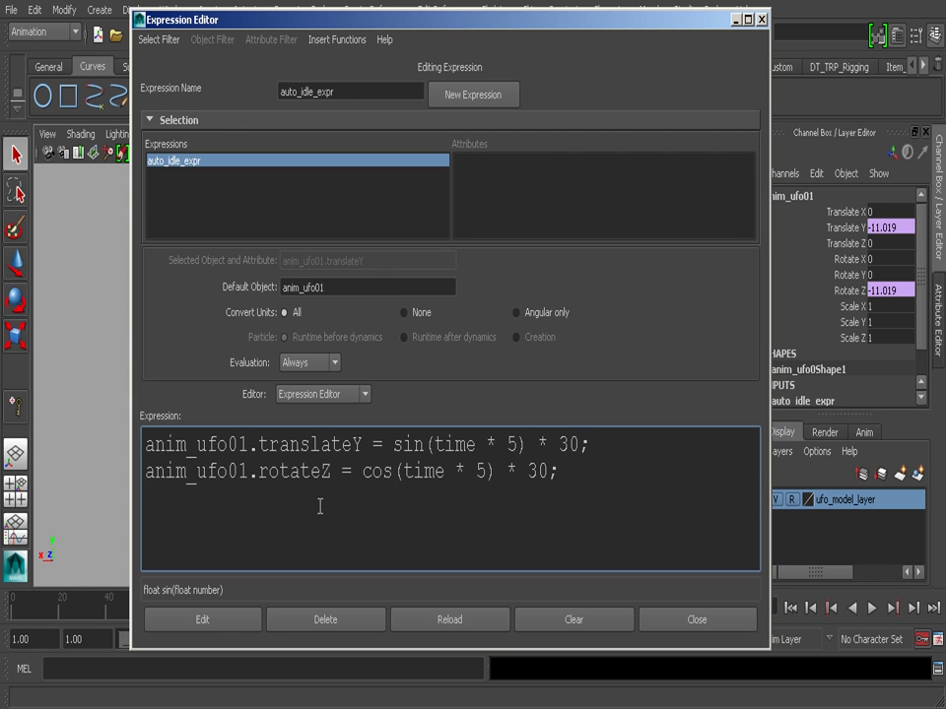
pyautogui.click(210, 626)
pyautogui.click(736, 19)
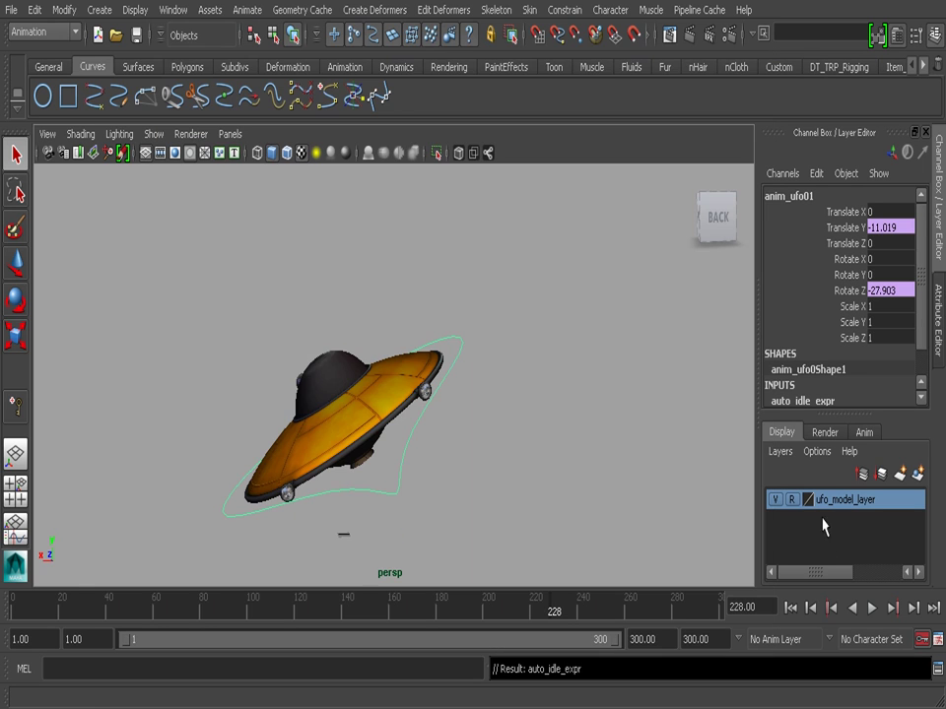
pyautogui.click(872, 608)
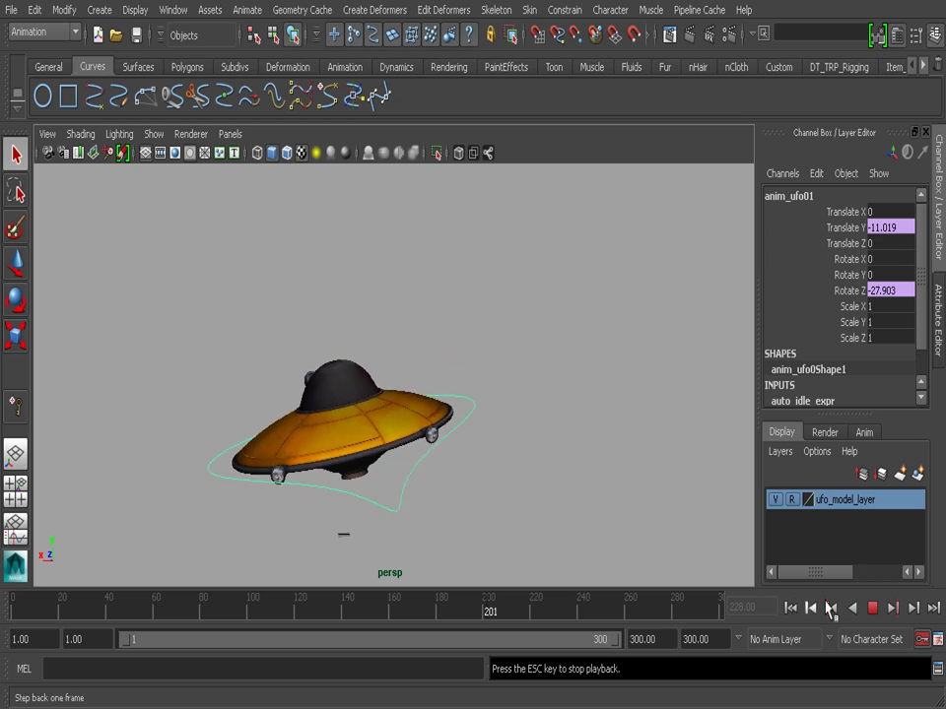
# - Stop playback, change the rotateZ multiplier from 30 to 5 for cos(time * 5) * 5, and replay the idle animation
pyautogui.click(872, 608)
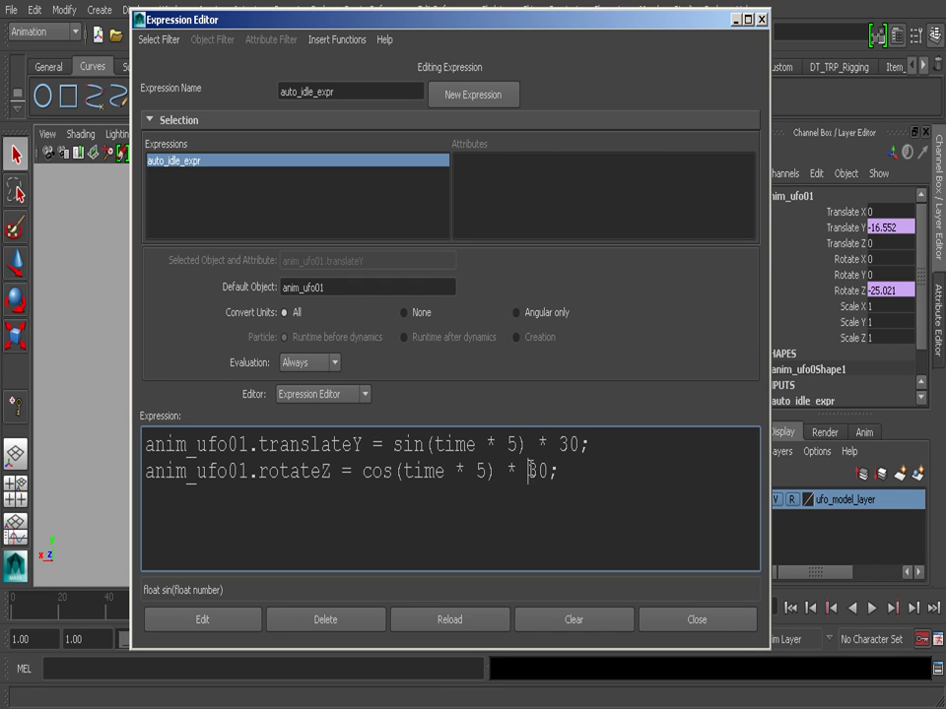
pyautogui.doubleClick(533, 473)
pyautogui.write('5')
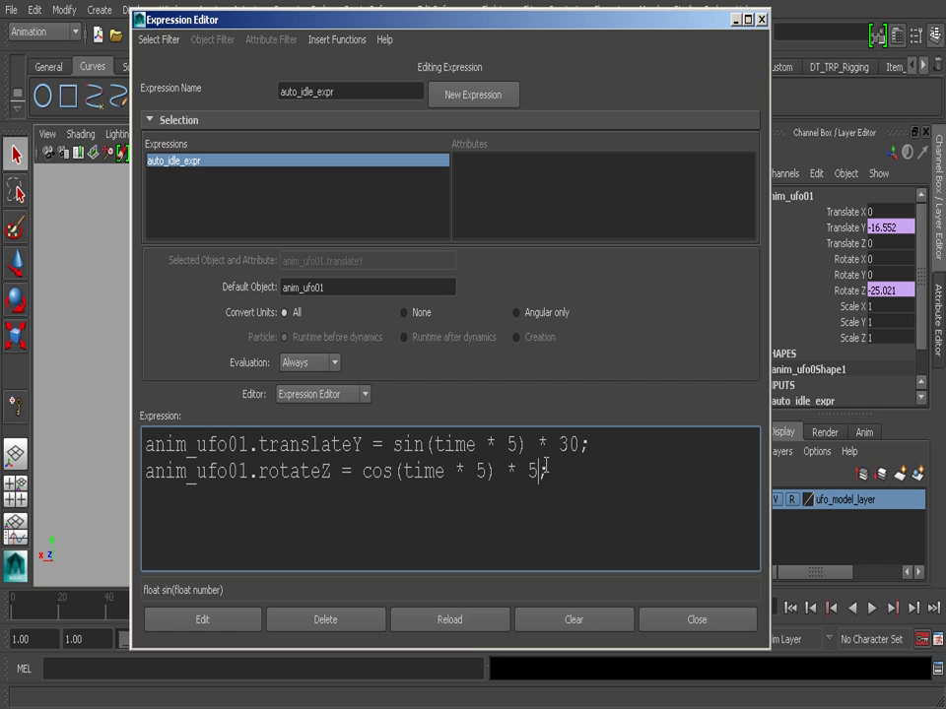
pyautogui.click(229, 622)
pyautogui.click(760, 19)
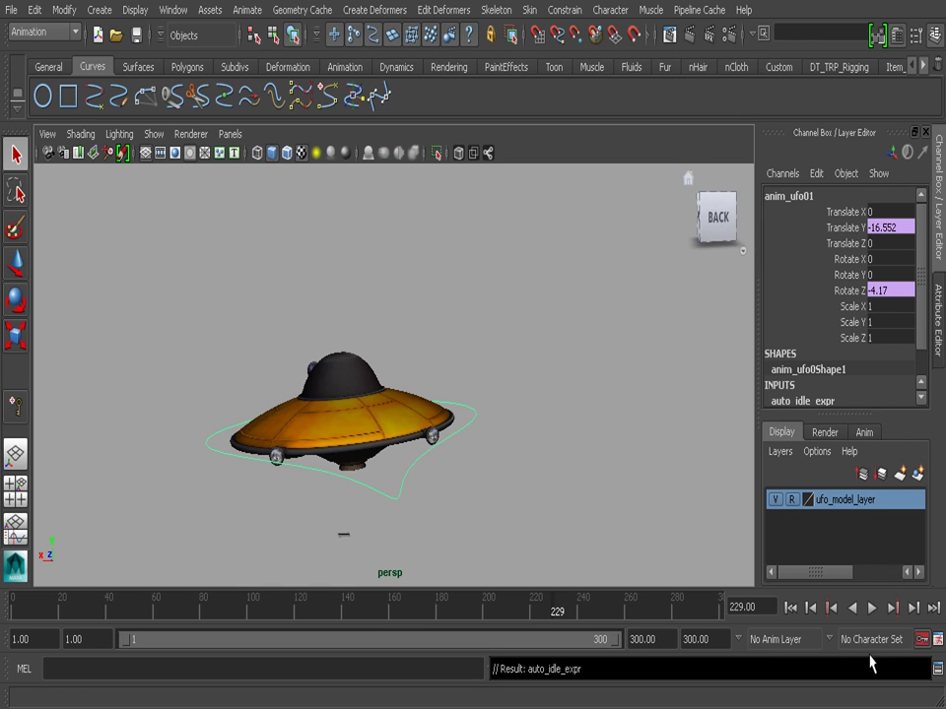
pyautogui.click(873, 608)
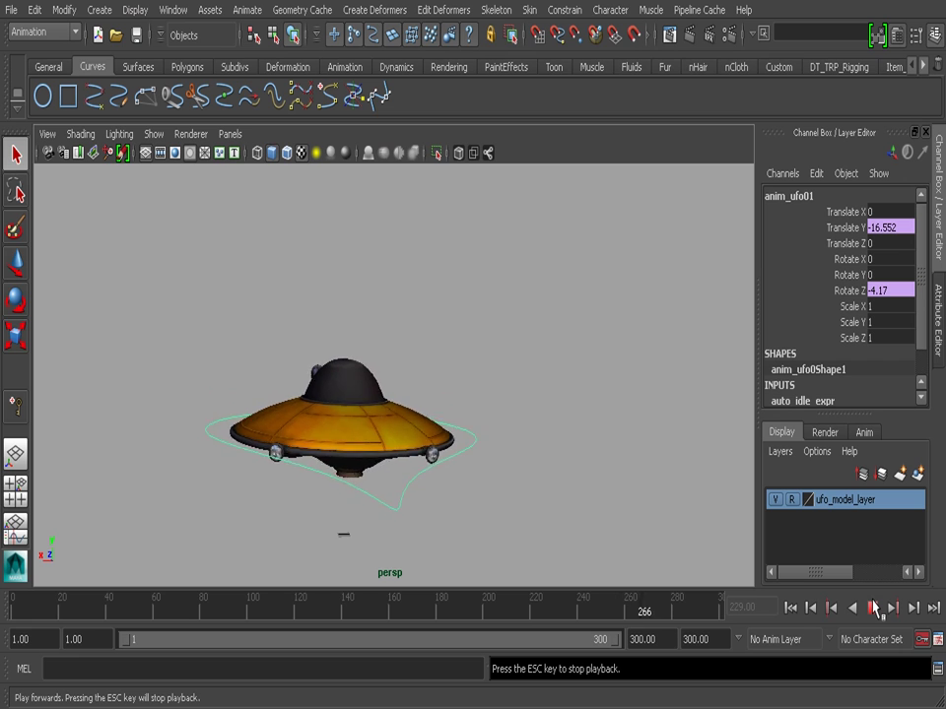